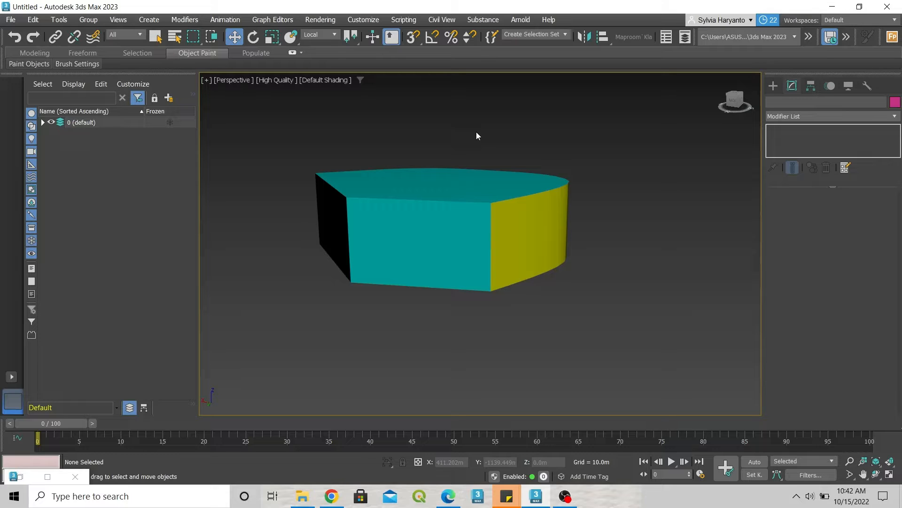
Switch to Chrome, search the web for "tagrams heightmapper" in a new tab and open the Tangram Heightmapper site
{"action": "left_click", "coordinate": [339, 502]}
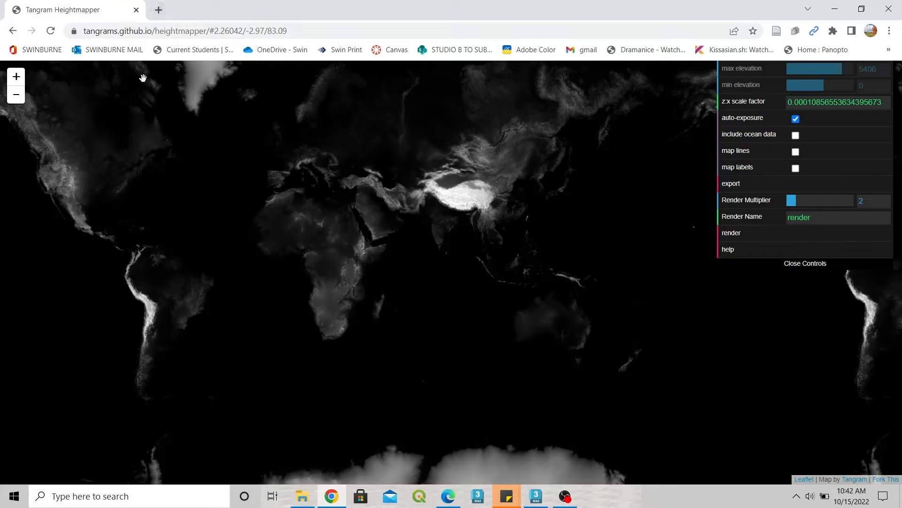
{"action": "left_click", "coordinate": [163, 14]}
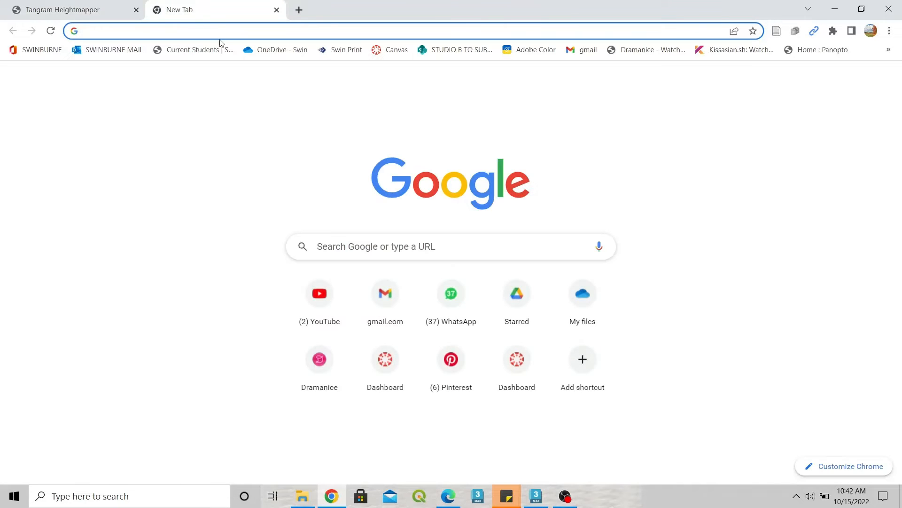
{"action": "type", "text": "tang"}
{"action": "key", "text": "BackSpace"}
{"action": "key", "text": "BackSpace"}
{"action": "key", "text": "BackSpace"}
{"action": "key", "text": "BackSpace"}
{"action": "key", "text": "BackSpace"}
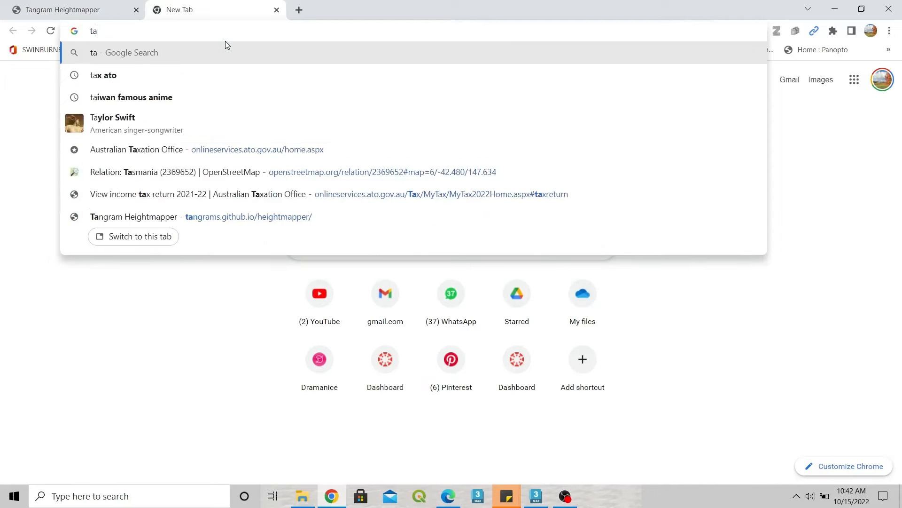
{"action": "type", "text": "tay"}
{"action": "key", "text": "BackSpace"}
{"action": "type", "text": "grams "}
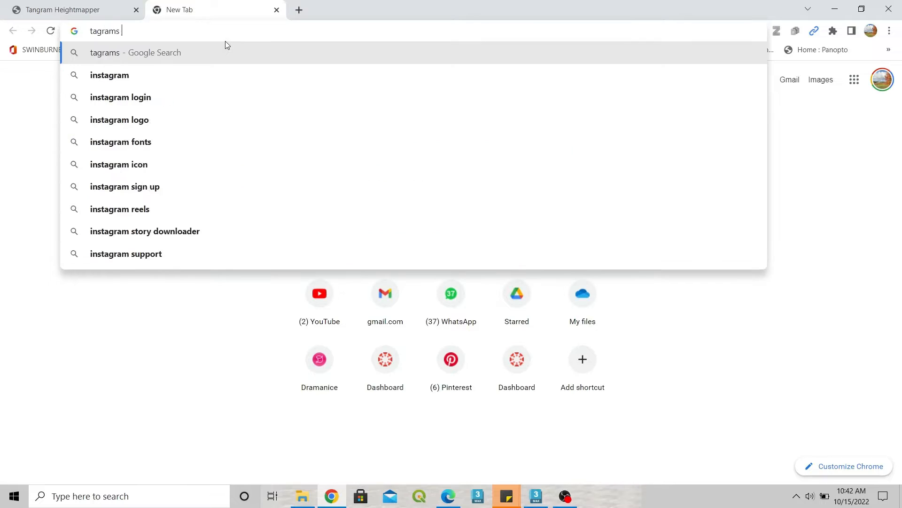
{"action": "type", "text": "heightmapper"}
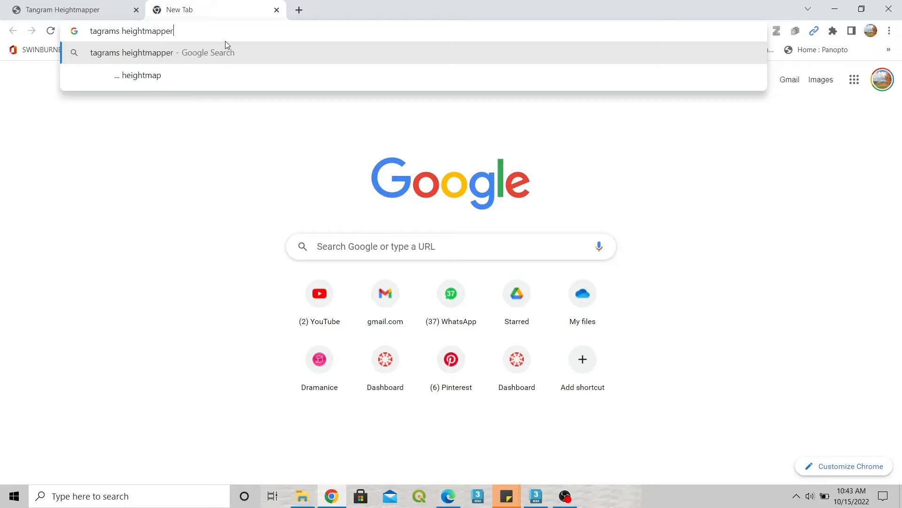
{"action": "key", "text": "Return"}
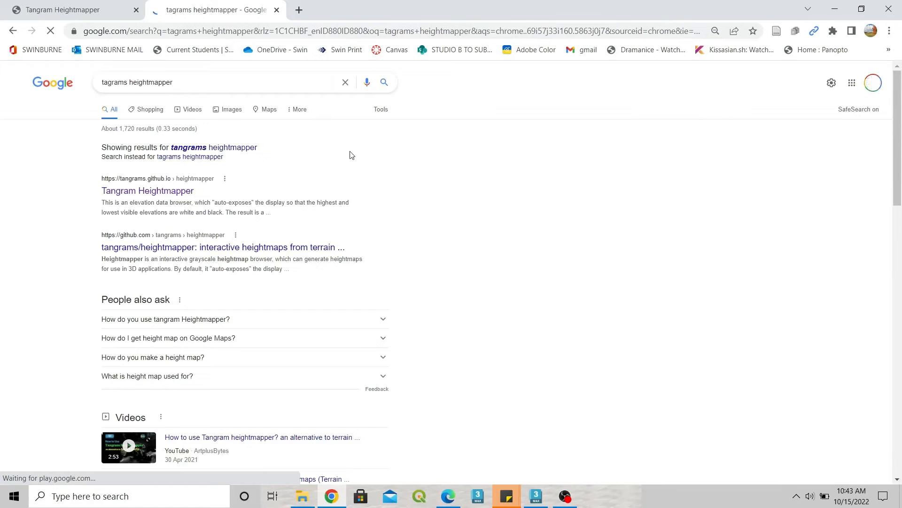
{"action": "left_click", "coordinate": [174, 195]}
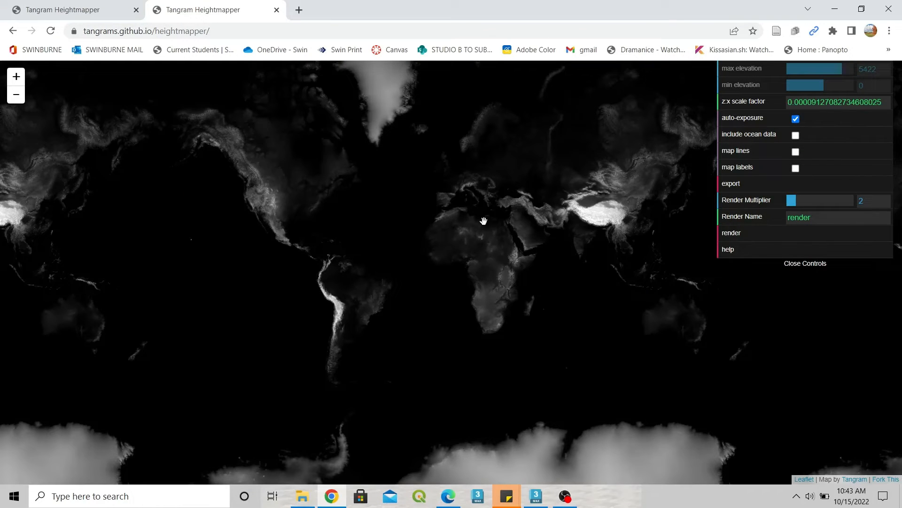
Compare the two Tangram Heightmapper tabs and close the newly opened duplicate
{"action": "left_click", "coordinate": [109, 5]}
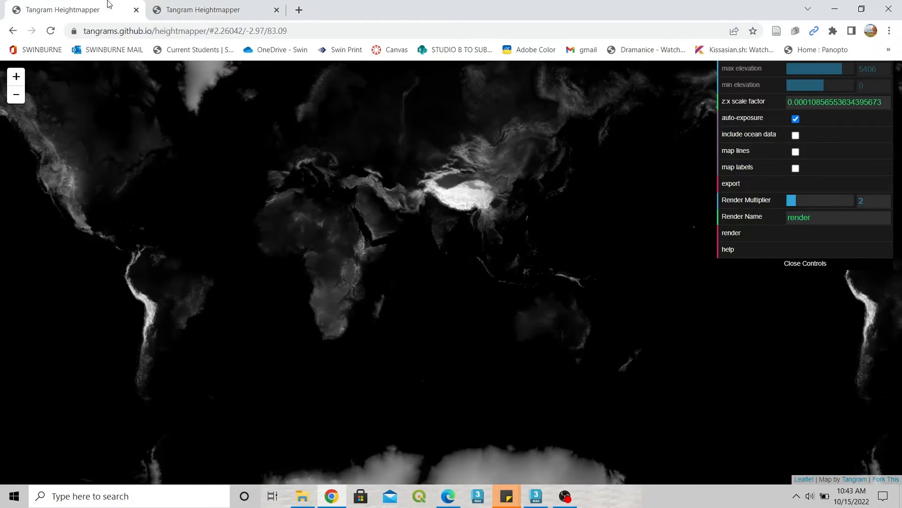
{"action": "left_click", "coordinate": [220, 6]}
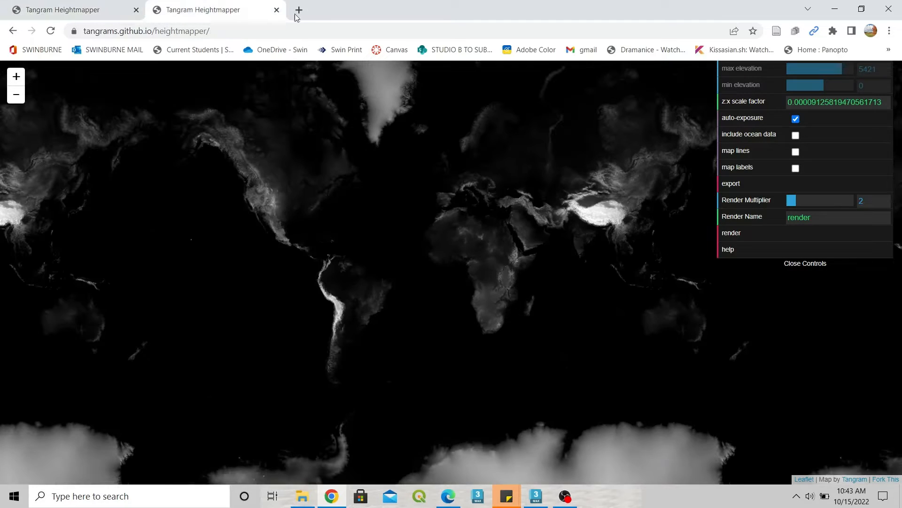
{"action": "left_click", "coordinate": [276, 9]}
Turn on map lines and map labels for the world heightmap
{"action": "scroll", "coordinate": [351, 316], "scroll_direction": "up", "scroll_amount": 3}
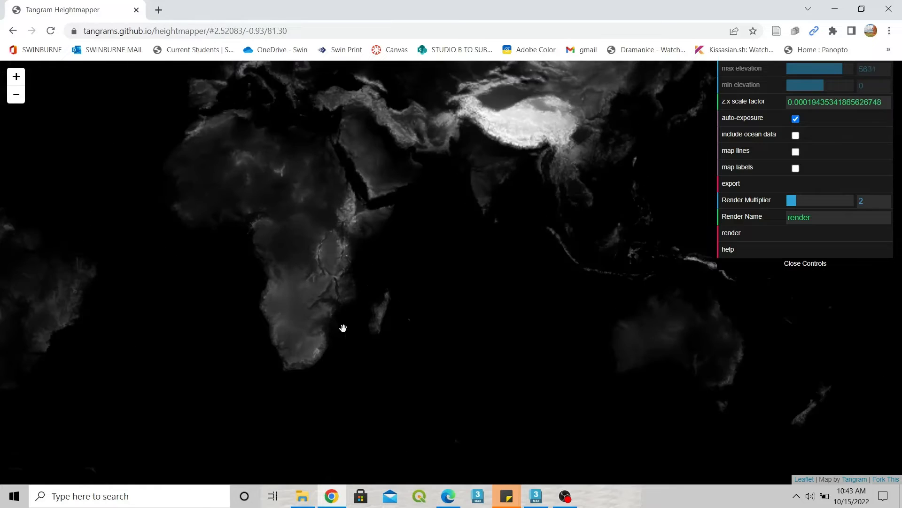
{"action": "scroll", "coordinate": [416, 280], "scroll_direction": "down", "scroll_amount": 6}
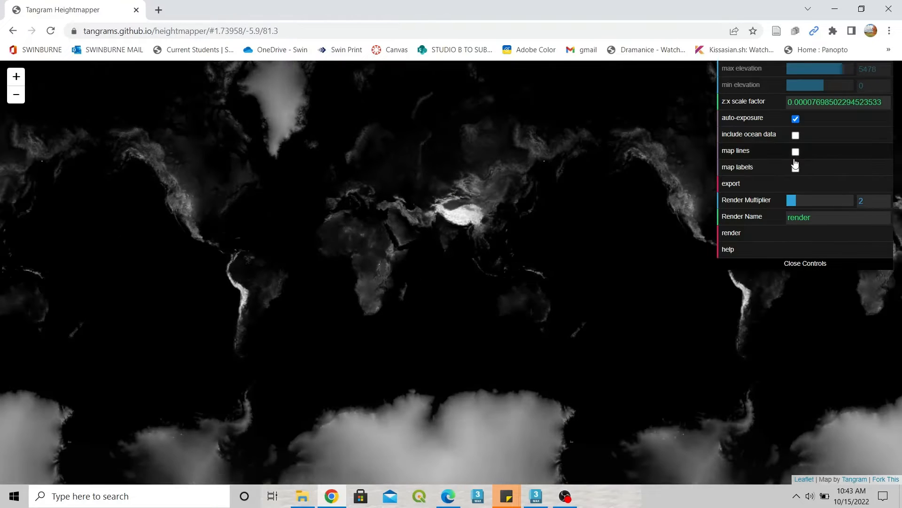
{"action": "left_click", "coordinate": [796, 152]}
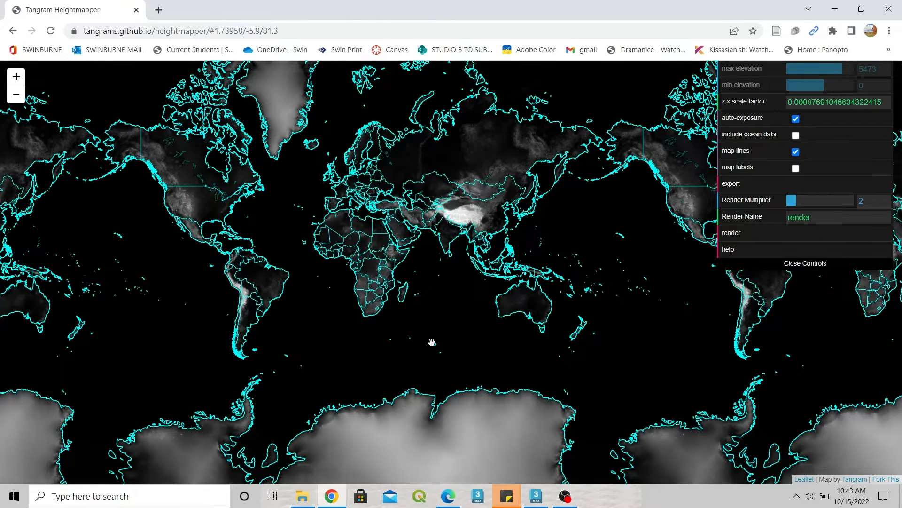
{"action": "left_click_drag", "start_coordinate": [431, 342], "coordinate": [373, 312]}
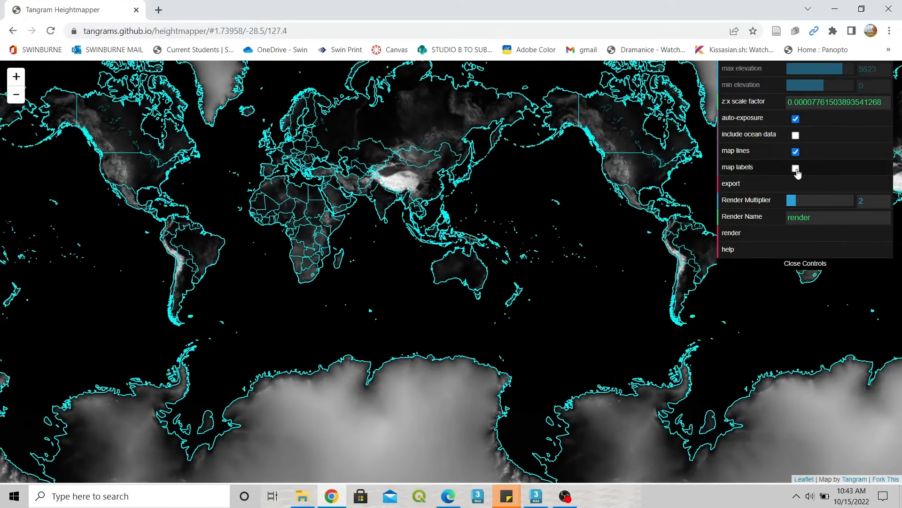
{"action": "left_click", "coordinate": [796, 168]}
Frame the heightmap on the mountainous interior of Borneo, between Kalimantan Barat and Kalimantan Timur
{"action": "scroll", "coordinate": [549, 280], "scroll_direction": "up", "scroll_amount": 2}
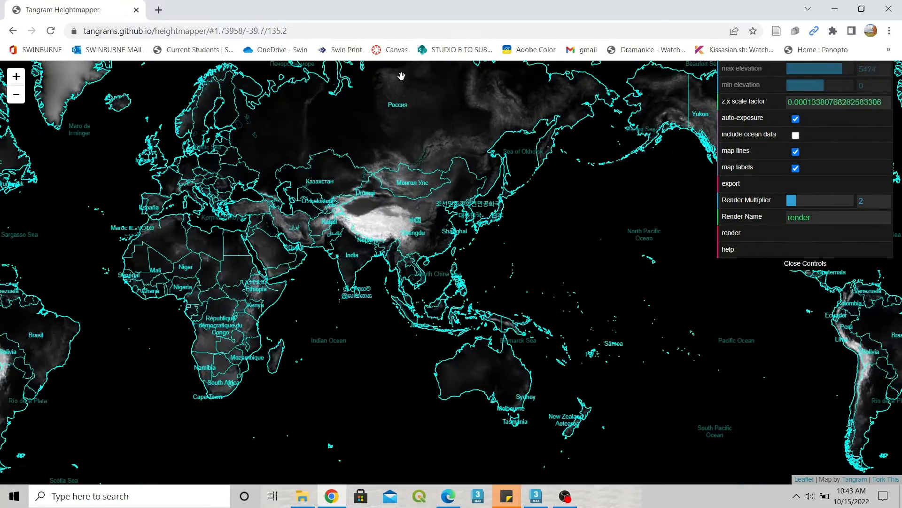
{"action": "left_click_drag", "start_coordinate": [583, 262], "coordinate": [594, 249]}
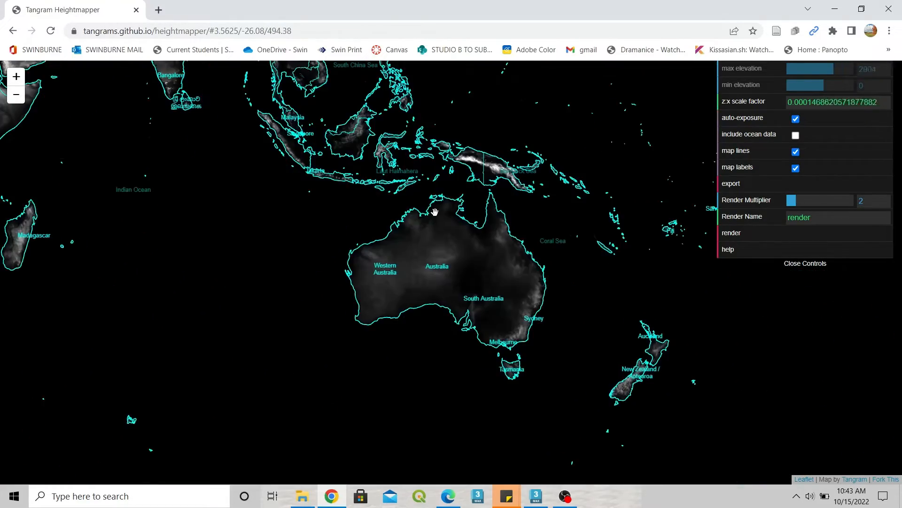
{"action": "left_click_drag", "start_coordinate": [363, 184], "coordinate": [389, 235]}
{"action": "scroll", "coordinate": [301, 170], "scroll_direction": "up", "scroll_amount": 3}
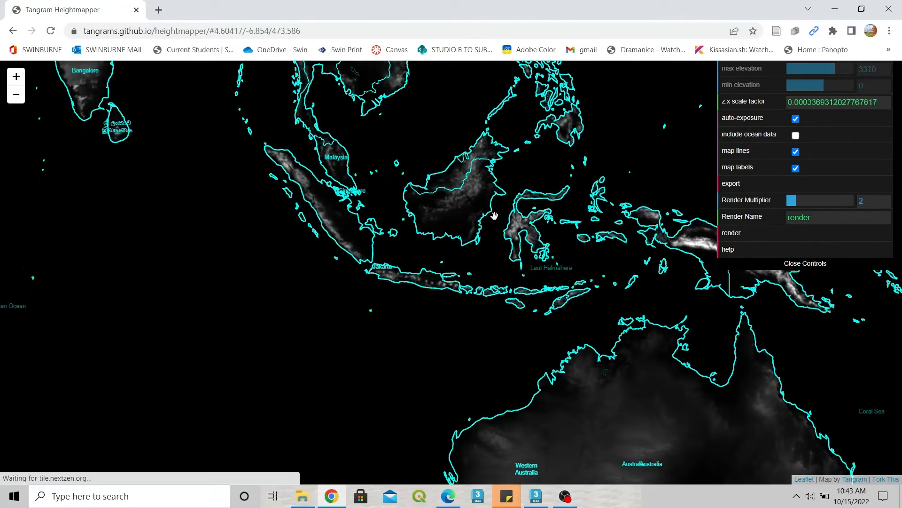
{"action": "scroll", "coordinate": [377, 234], "scroll_direction": "up", "scroll_amount": 1}
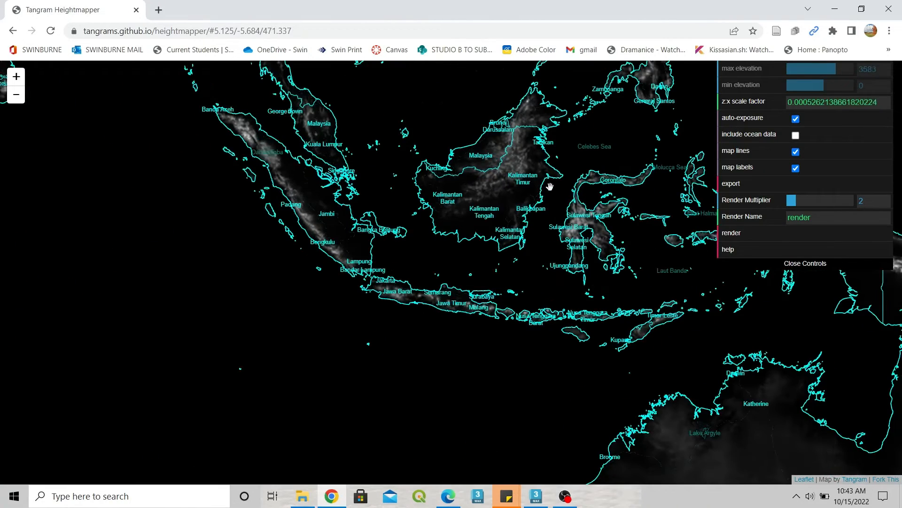
{"action": "scroll", "coordinate": [478, 236], "scroll_direction": "up", "scroll_amount": 3}
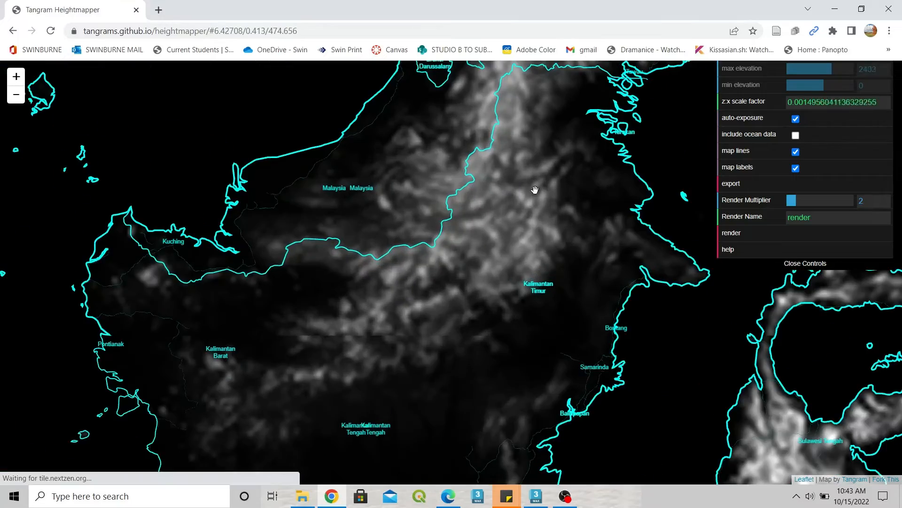
{"action": "left_click_drag", "start_coordinate": [535, 190], "coordinate": [539, 241]}
{"action": "scroll", "coordinate": [374, 235], "scroll_direction": "up", "scroll_amount": 2}
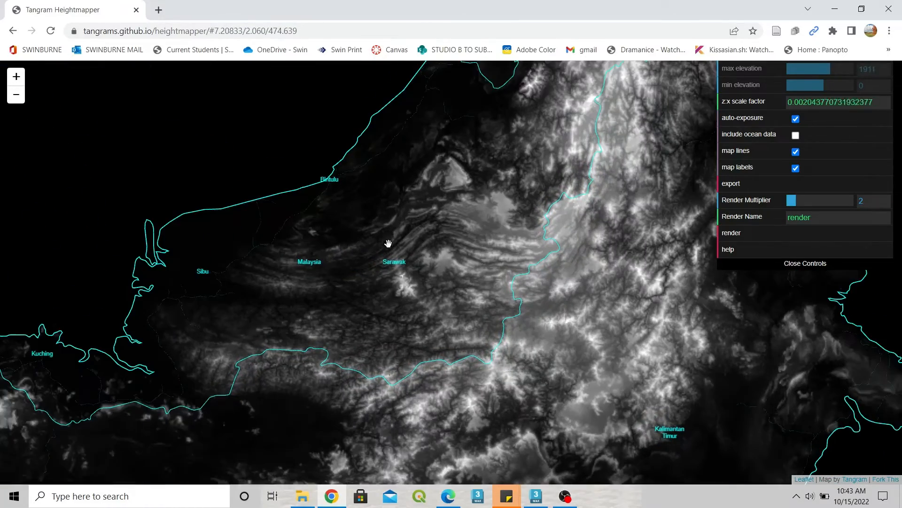
{"action": "left_click_drag", "start_coordinate": [388, 243], "coordinate": [258, 69]}
{"action": "scroll", "coordinate": [517, 109], "scroll_direction": "down", "scroll_amount": 1}
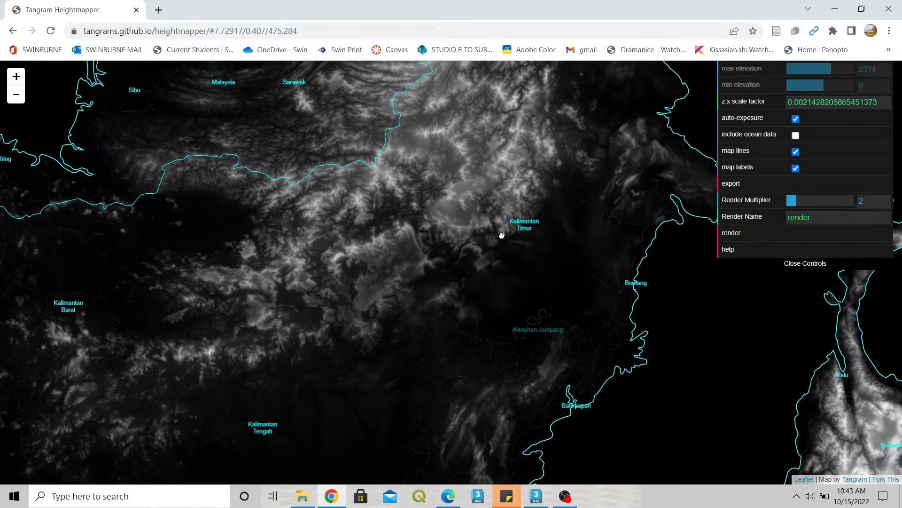
{"action": "left_click_drag", "start_coordinate": [503, 238], "coordinate": [595, 224]}
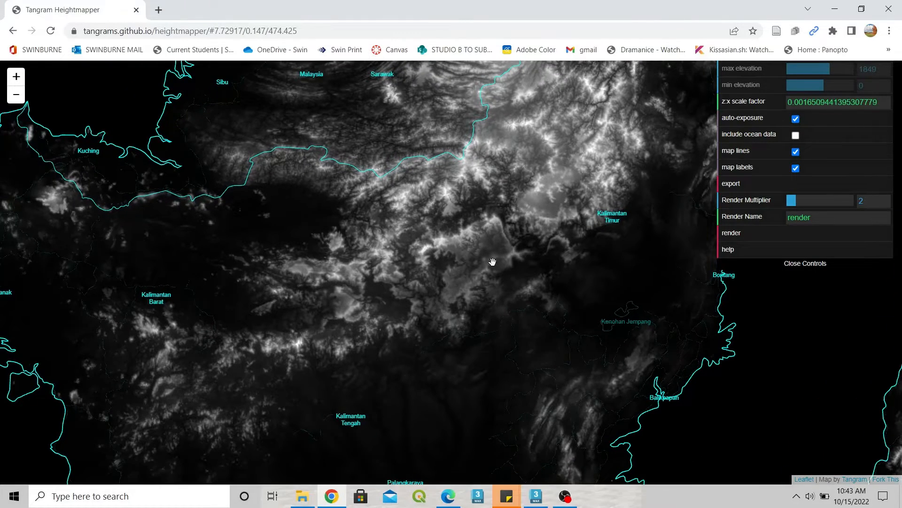
{"action": "scroll", "coordinate": [504, 260], "scroll_direction": "up", "scroll_amount": 2}
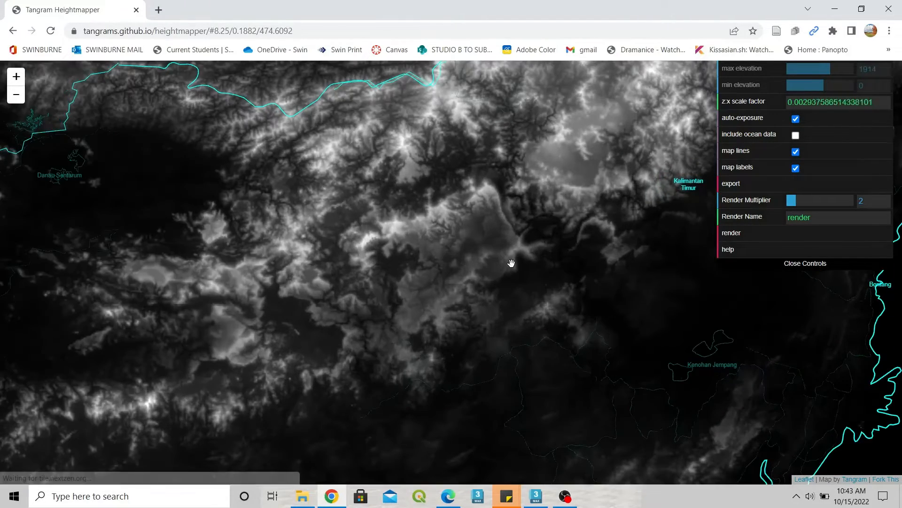
Export the framed heightmap and save it as a PNG image in the Rhinovault folder
{"action": "left_click", "coordinate": [744, 184]}
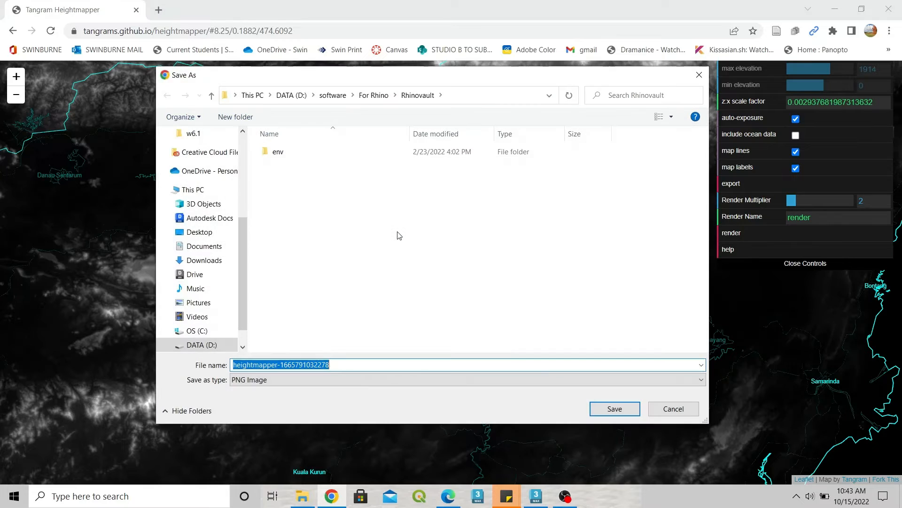
{"action": "left_click", "coordinate": [550, 368]}
{"action": "left_click", "coordinate": [611, 409]}
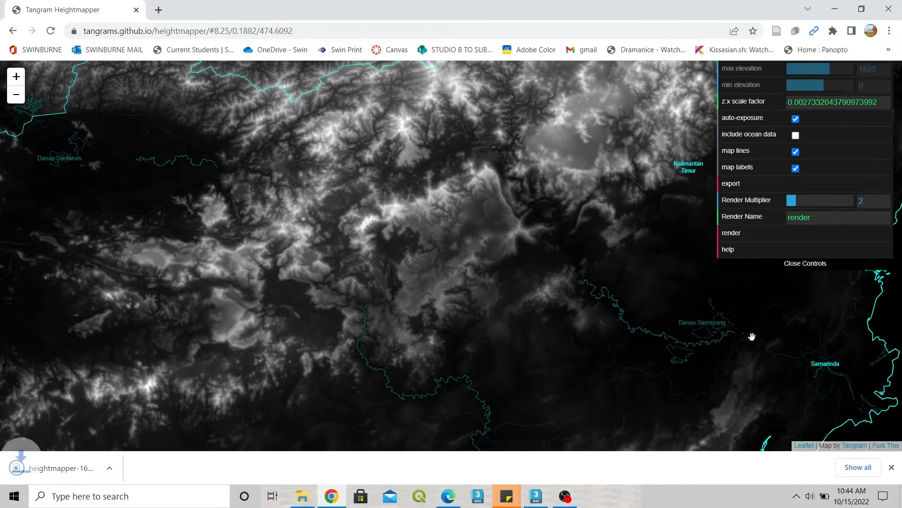
Switch to 3ds Max, open the Slate Material Editor and move its window fully into view
{"action": "left_click", "coordinate": [537, 497]}
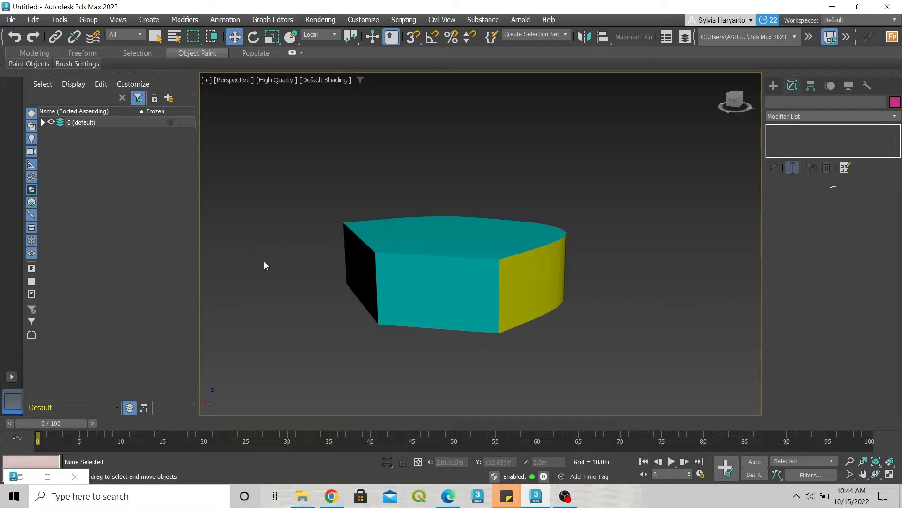
{"action": "left_click", "coordinate": [309, 21]}
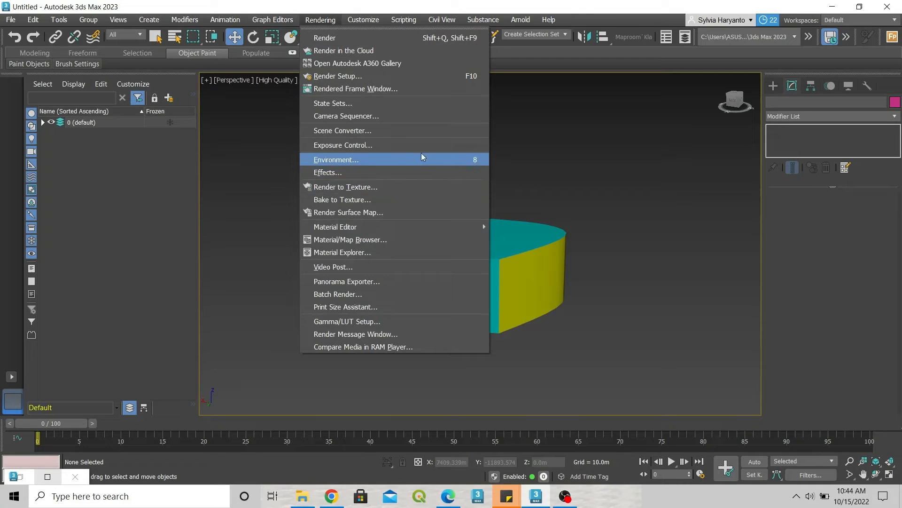
{"action": "mouse_move", "coordinate": [437, 227]}
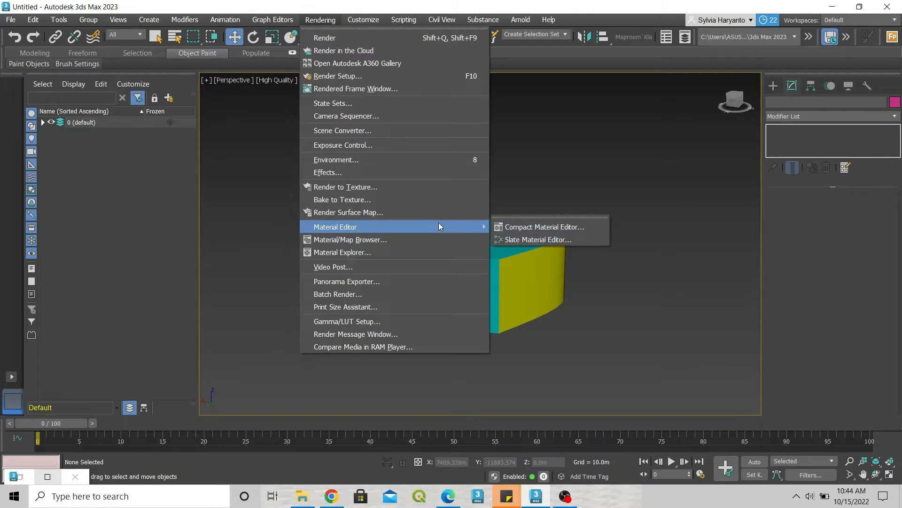
{"action": "left_click", "coordinate": [524, 239]}
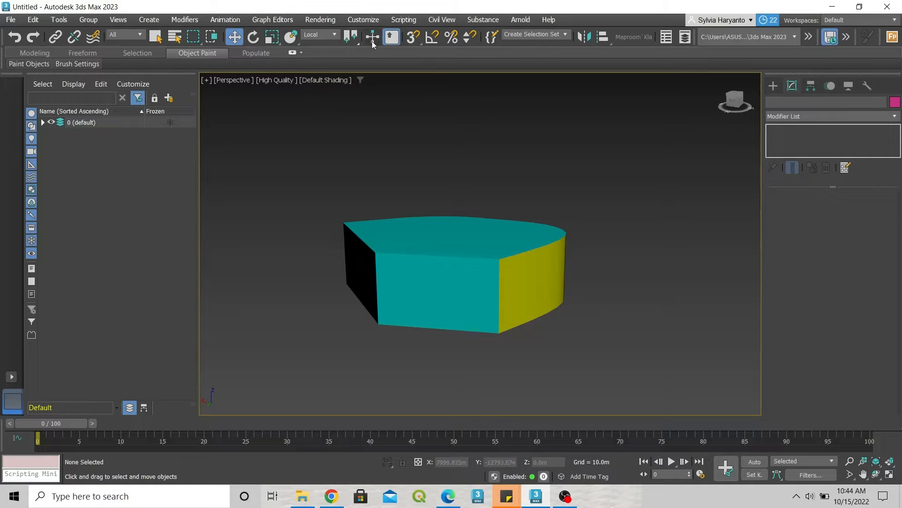
{"action": "left_click", "coordinate": [320, 20]}
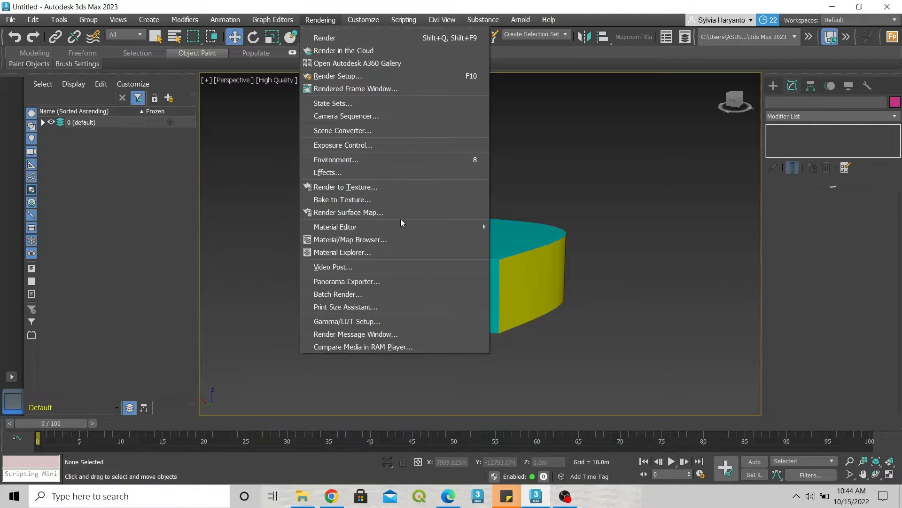
{"action": "mouse_move", "coordinate": [410, 228]}
{"action": "left_click", "coordinate": [517, 239]}
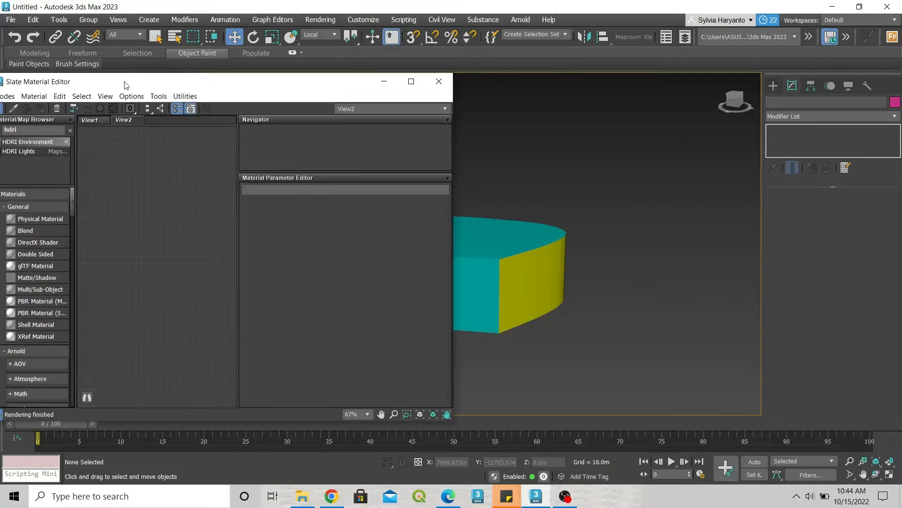
{"action": "left_click_drag", "start_coordinate": [137, 81], "coordinate": [206, 73]}
Delete the View2 node view from the Slate Material Editor
{"action": "right_click", "coordinate": [200, 117]}
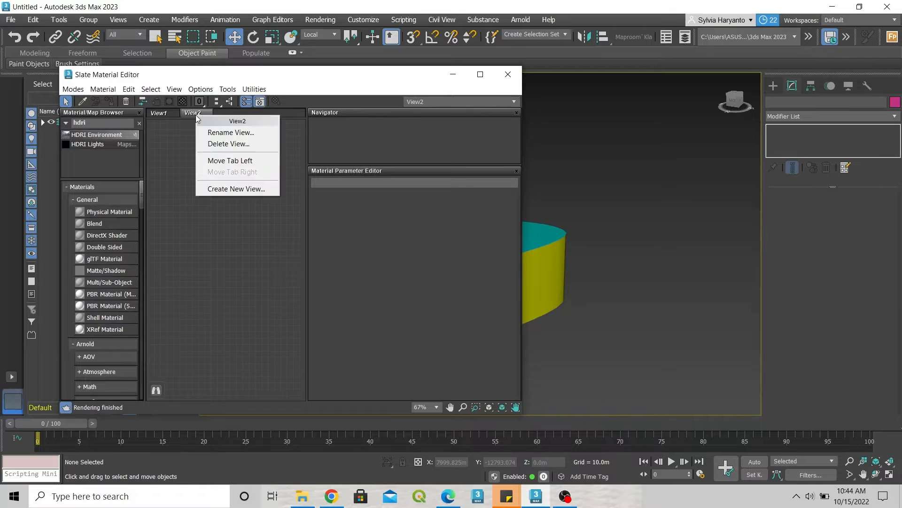
{"action": "left_click", "coordinate": [225, 142]}
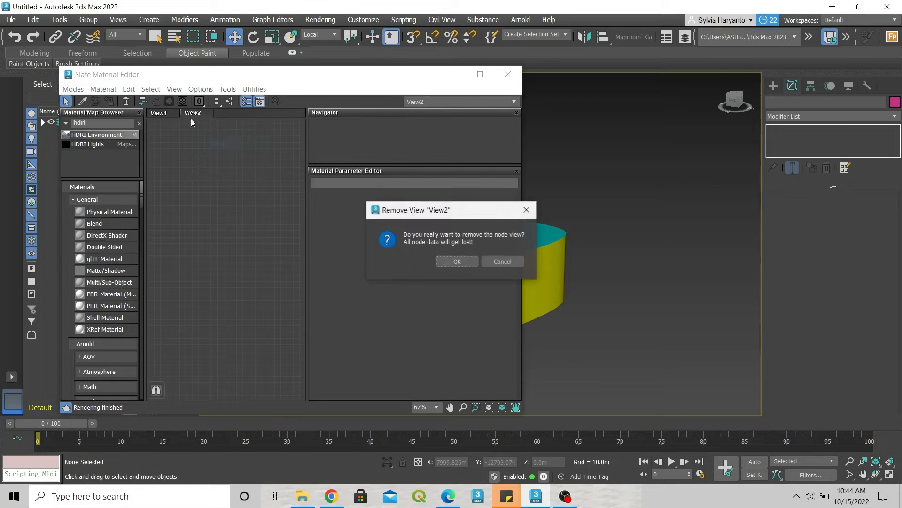
{"action": "left_click", "coordinate": [451, 261]}
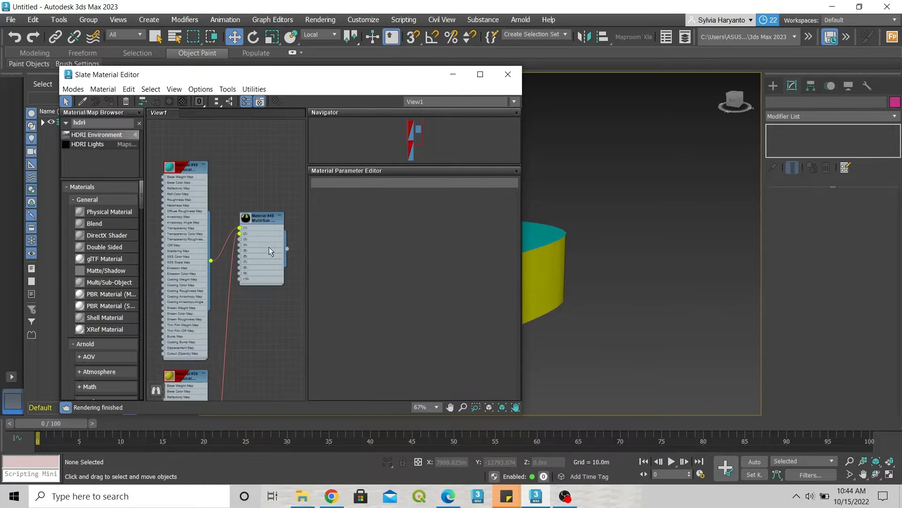
Create a new node view named View2 in the Slate Material Editor
{"action": "scroll", "coordinate": [269, 248], "scroll_direction": "down", "scroll_amount": 1}
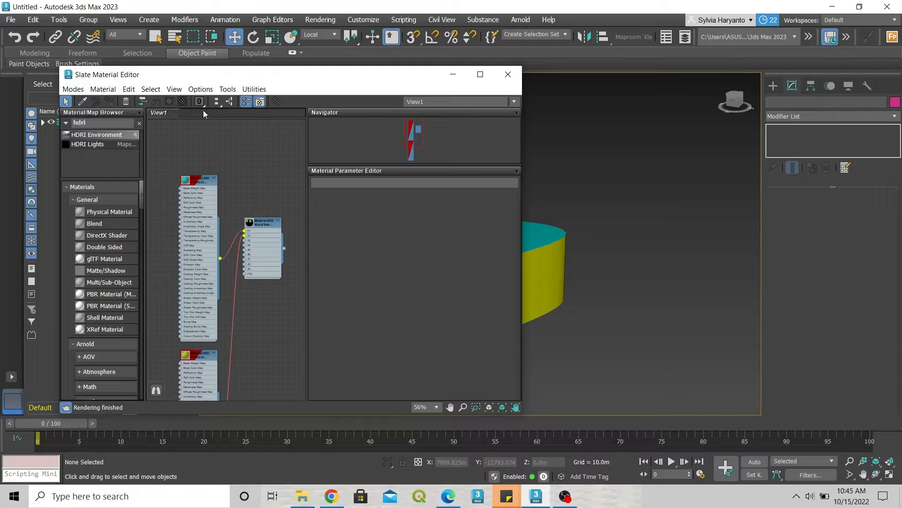
{"action": "right_click", "coordinate": [187, 114]}
{"action": "left_click", "coordinate": [205, 120]}
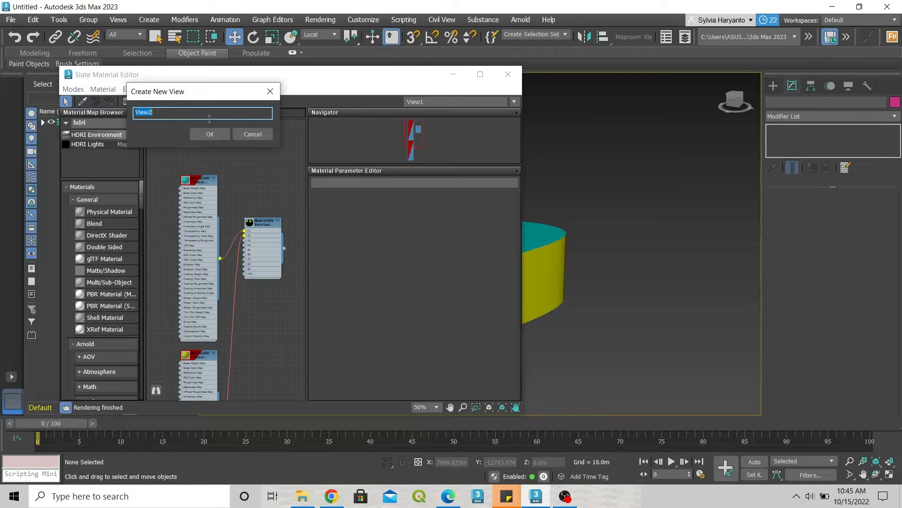
{"action": "left_click", "coordinate": [210, 134]}
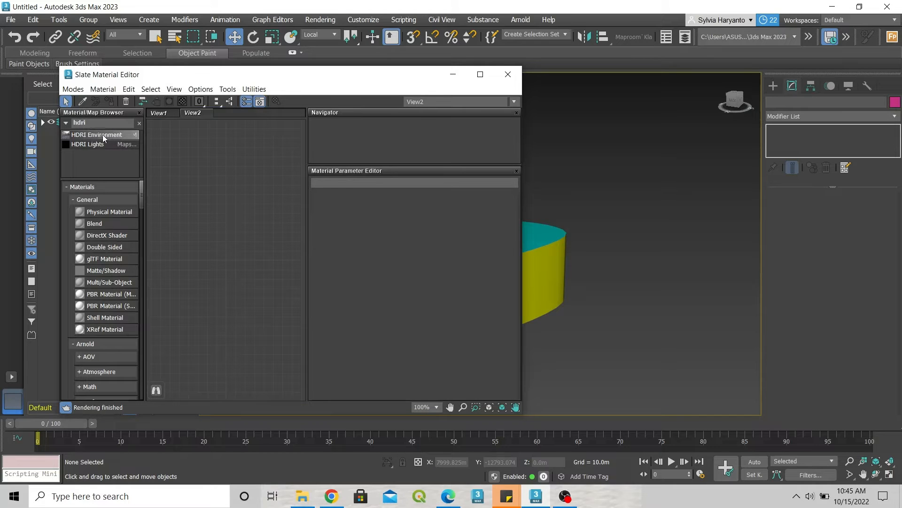
Add an HDRI Environment map to View2 and load the palermo_square_2k file from the HDRI folder into it
{"action": "left_click_drag", "start_coordinate": [104, 135], "coordinate": [168, 134]}
{"action": "left_click_drag", "start_coordinate": [221, 193], "coordinate": [193, 198]}
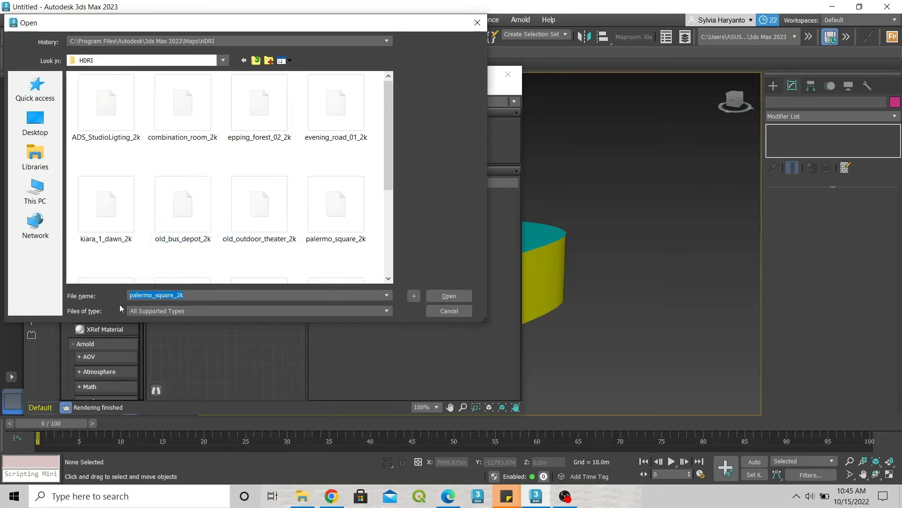
{"action": "scroll", "coordinate": [222, 204], "scroll_direction": "down", "scroll_amount": 3}
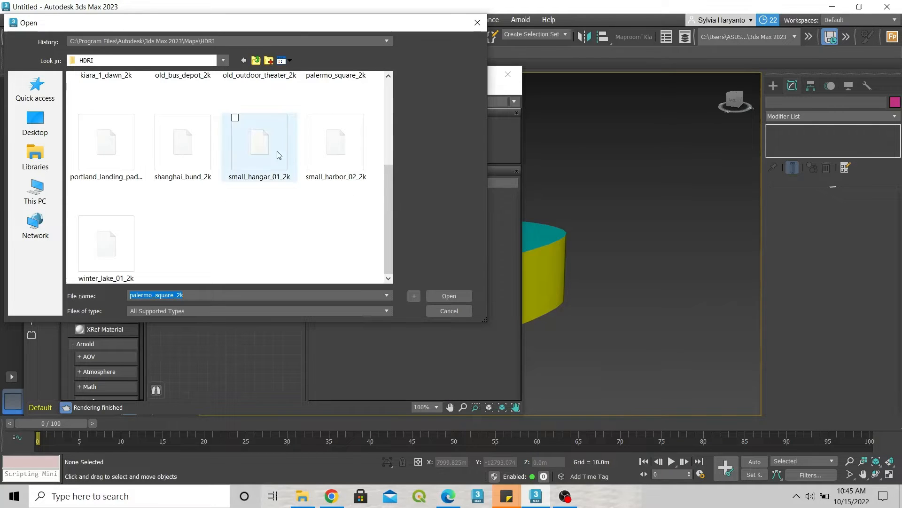
{"action": "scroll", "coordinate": [282, 172], "scroll_direction": "up", "scroll_amount": 3}
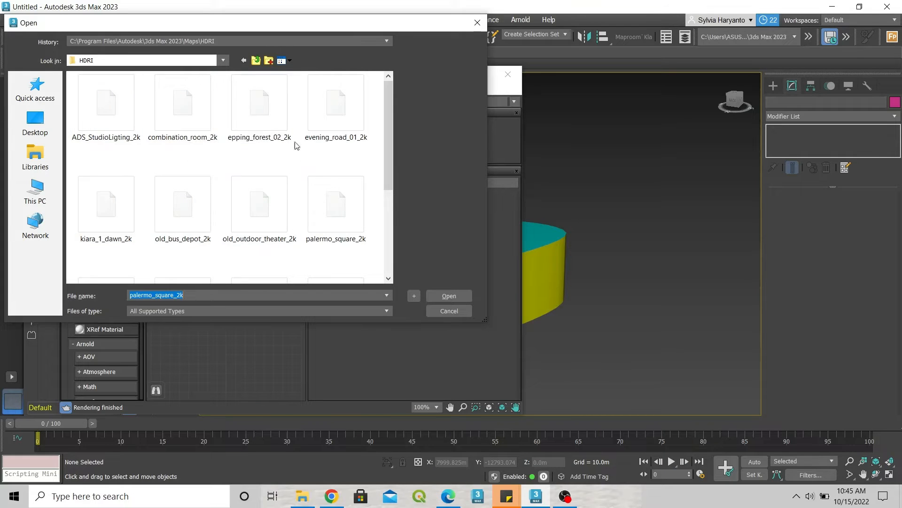
{"action": "scroll", "coordinate": [220, 211], "scroll_direction": "down", "scroll_amount": 3}
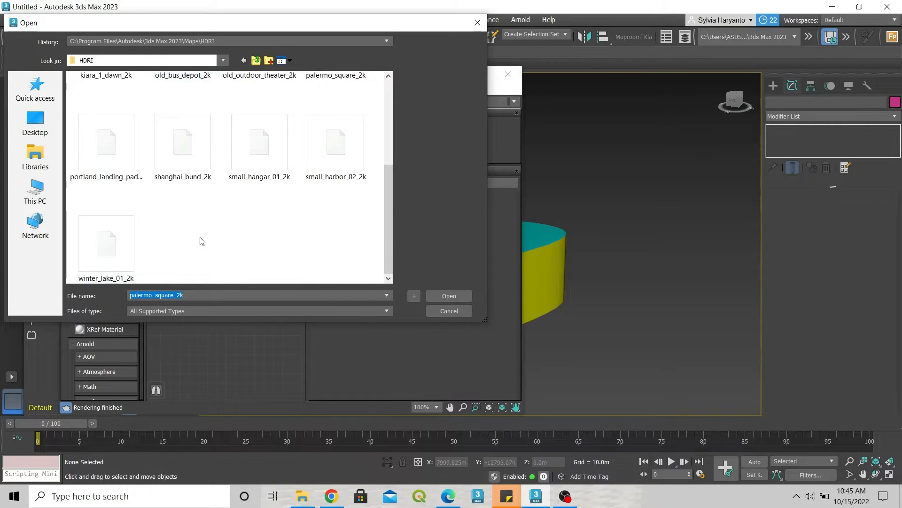
{"action": "left_click", "coordinate": [92, 256]}
{"action": "scroll", "coordinate": [235, 134], "scroll_direction": "up", "scroll_amount": 5}
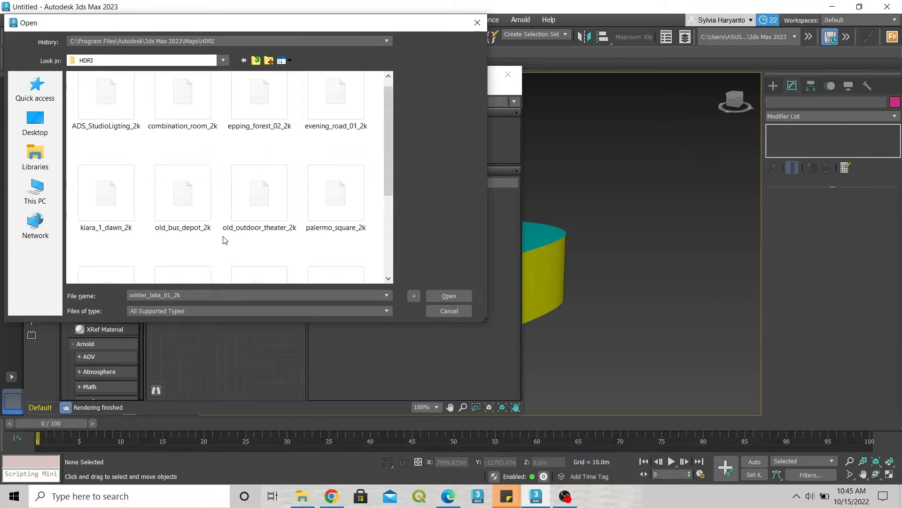
{"action": "scroll", "coordinate": [258, 155], "scroll_direction": "down", "scroll_amount": 5}
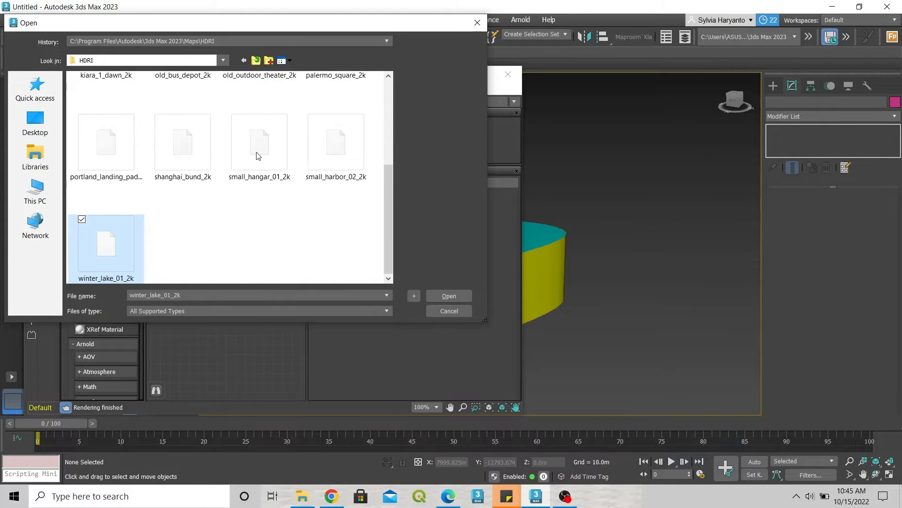
{"action": "left_click", "coordinate": [268, 153]}
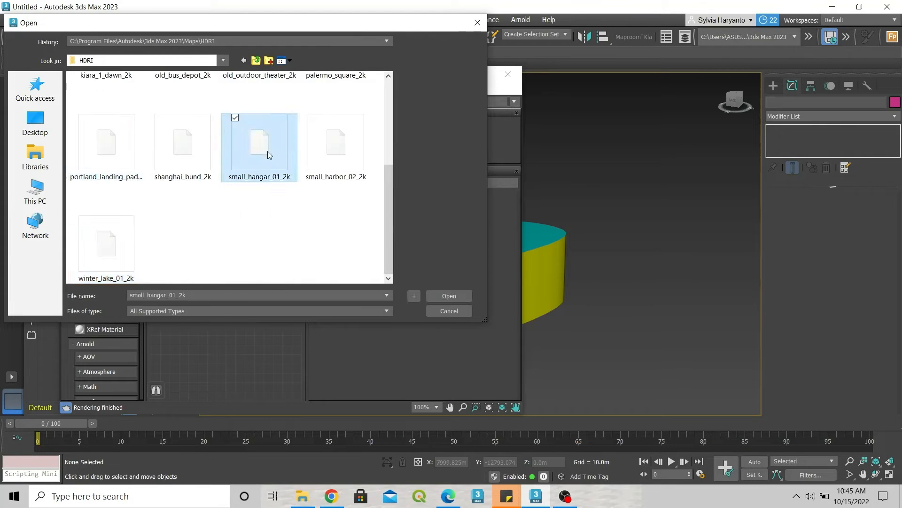
{"action": "left_click", "coordinate": [174, 159]}
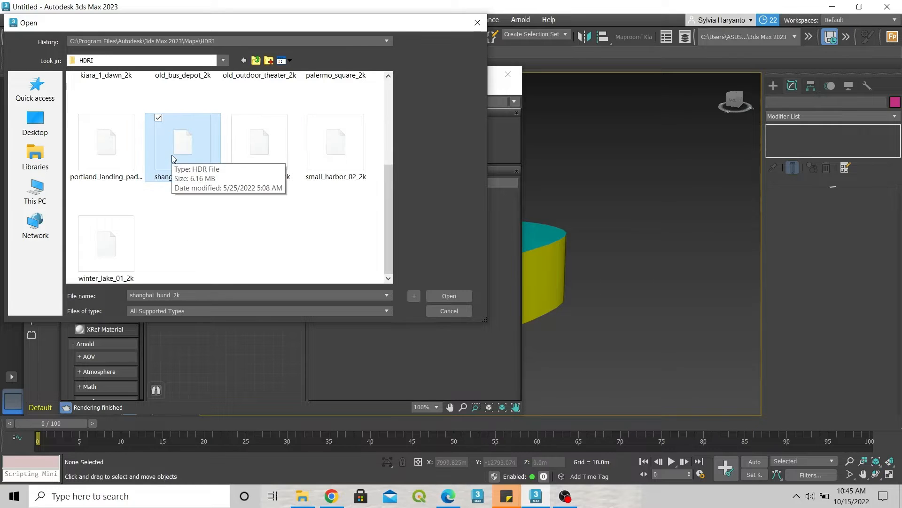
{"action": "scroll", "coordinate": [376, 153], "scroll_direction": "up", "scroll_amount": 3}
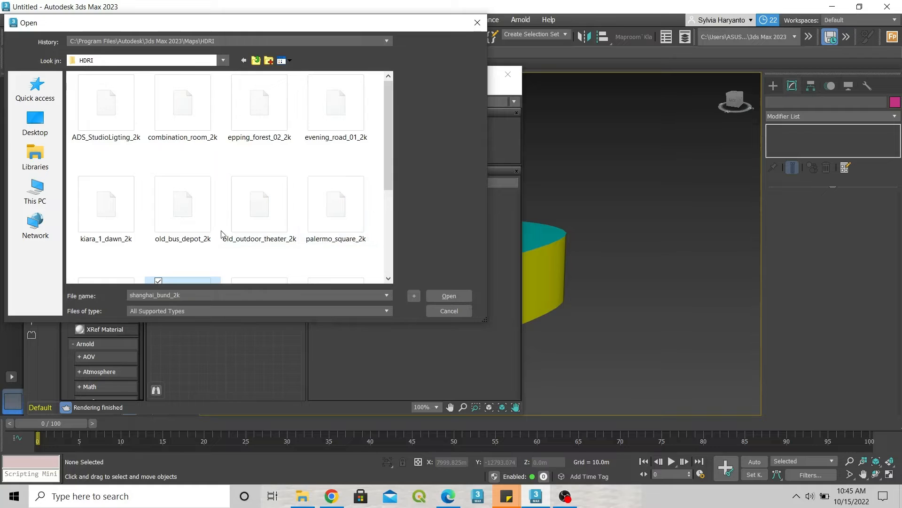
{"action": "left_click", "coordinate": [314, 217]}
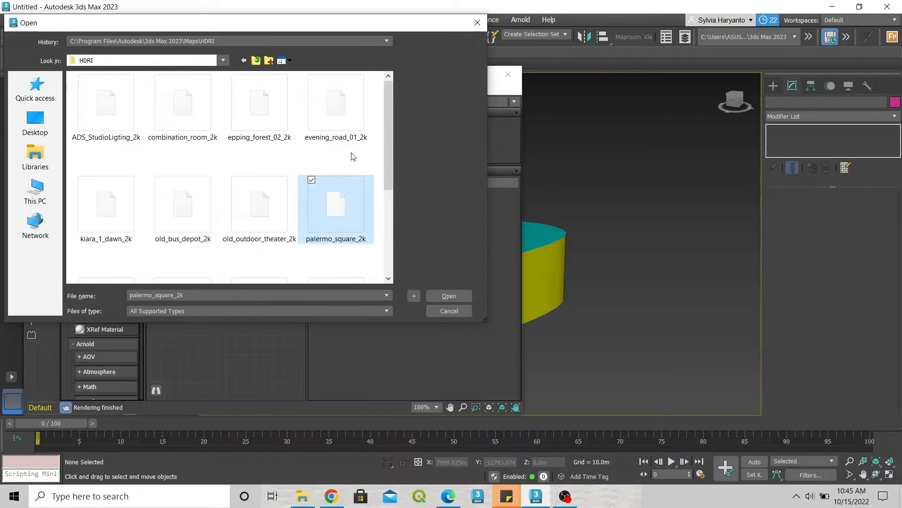
{"action": "scroll", "coordinate": [353, 156], "scroll_direction": "down", "scroll_amount": 3}
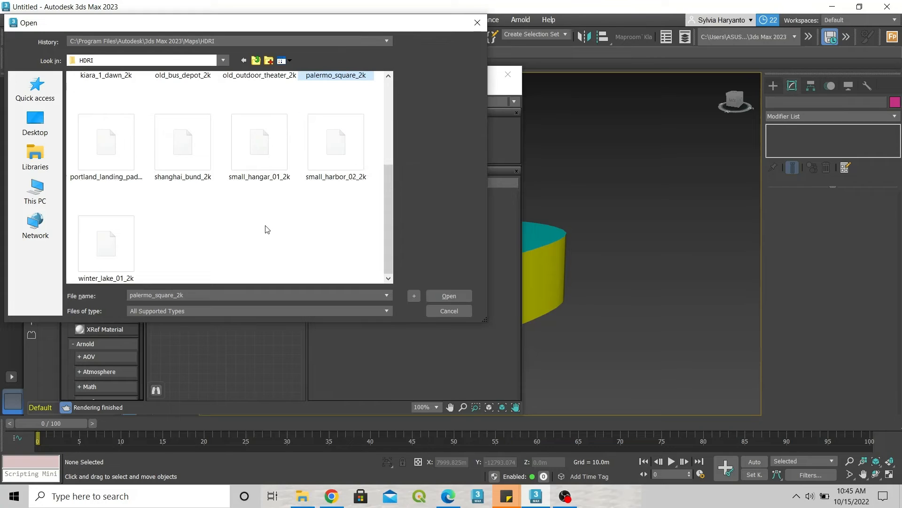
{"action": "left_click", "coordinate": [183, 138]}
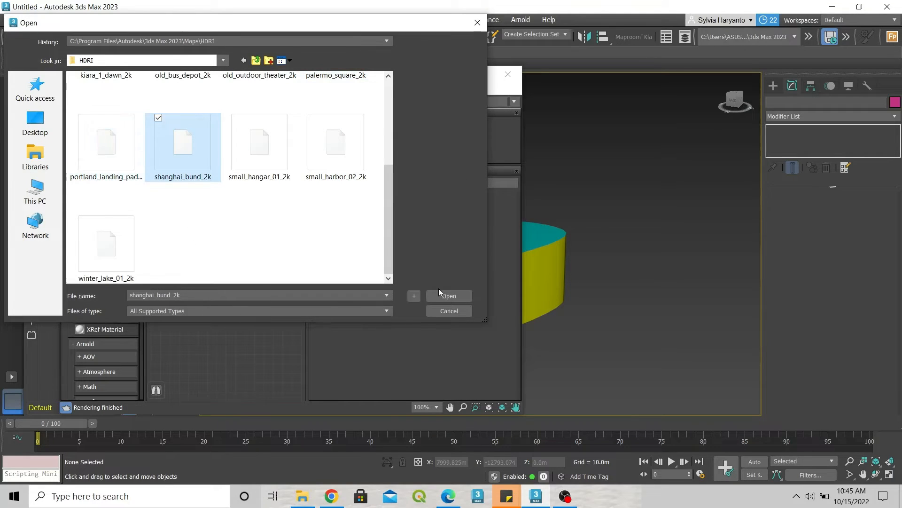
{"action": "scroll", "coordinate": [267, 224], "scroll_direction": "up", "scroll_amount": 3}
{"action": "left_click", "coordinate": [326, 191]}
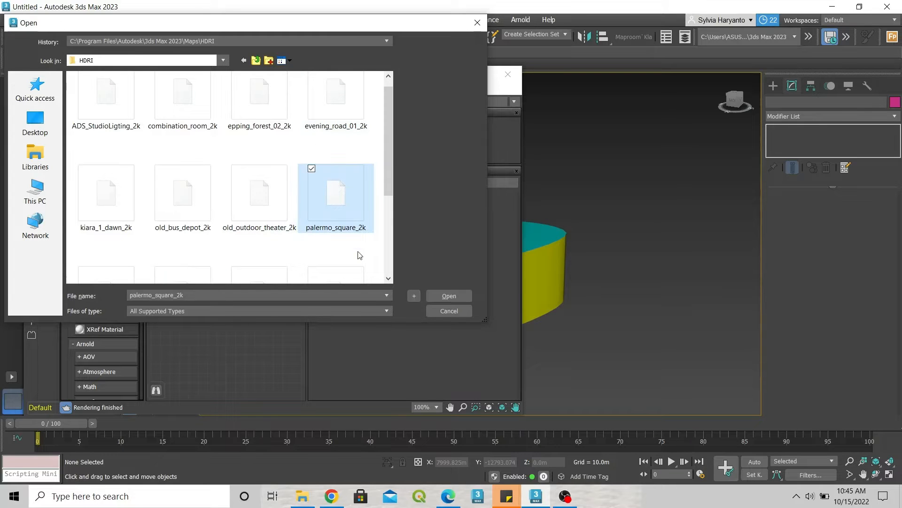
{"action": "left_click", "coordinate": [448, 295]}
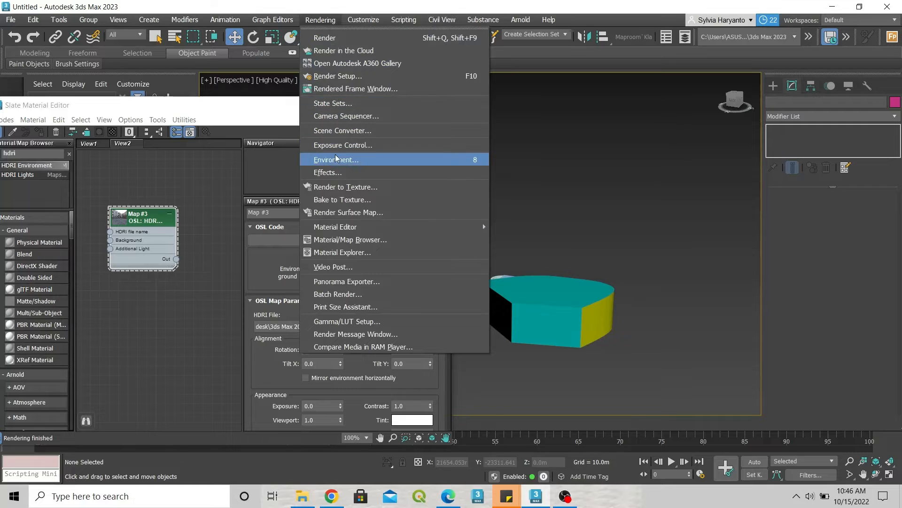
Open the Environment and Effects settings and assign the HDRI Environment map as the background environment map, using the Instance method
{"action": "left_click", "coordinate": [337, 159]}
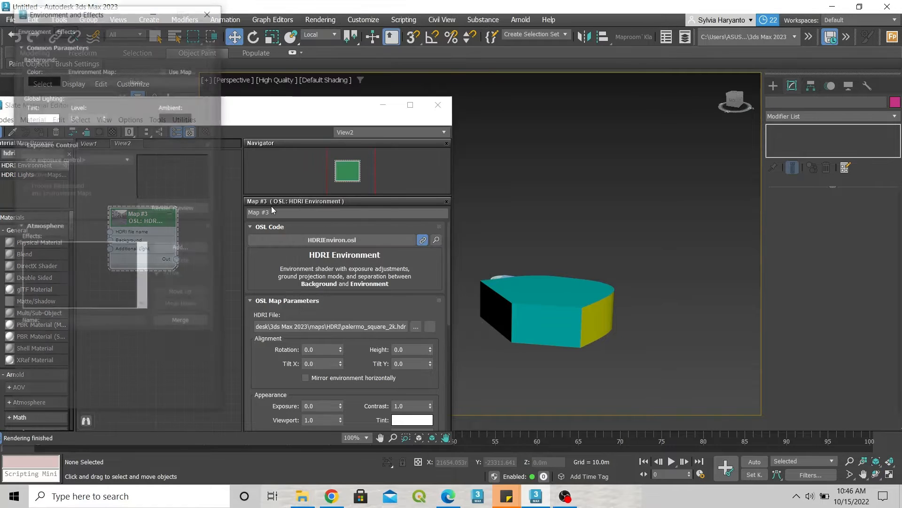
{"action": "left_click_drag", "start_coordinate": [97, 11], "coordinate": [565, 32]}
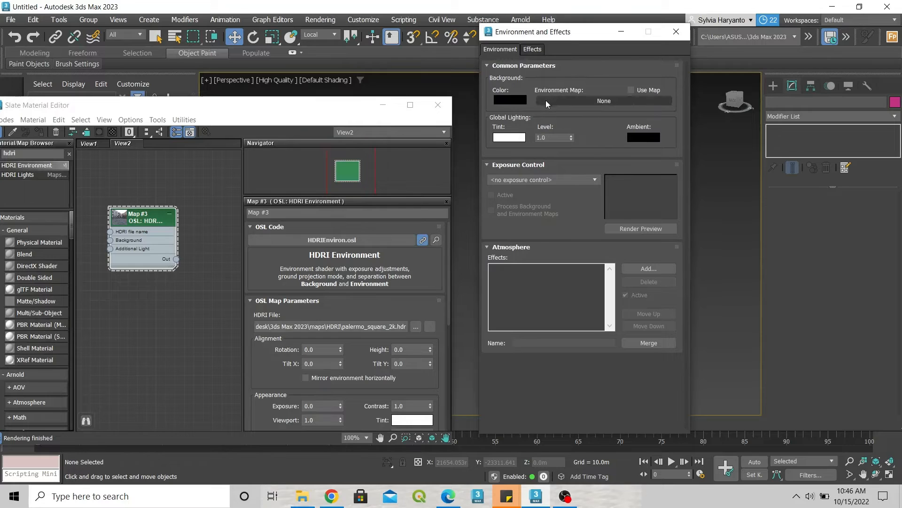
{"action": "left_click", "coordinate": [137, 221]}
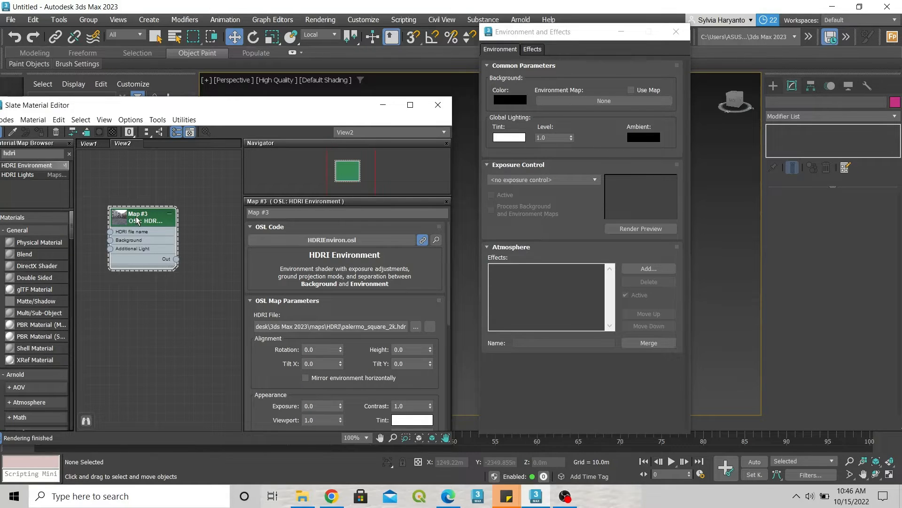
{"action": "left_click_drag", "start_coordinate": [137, 221], "coordinate": [124, 215]}
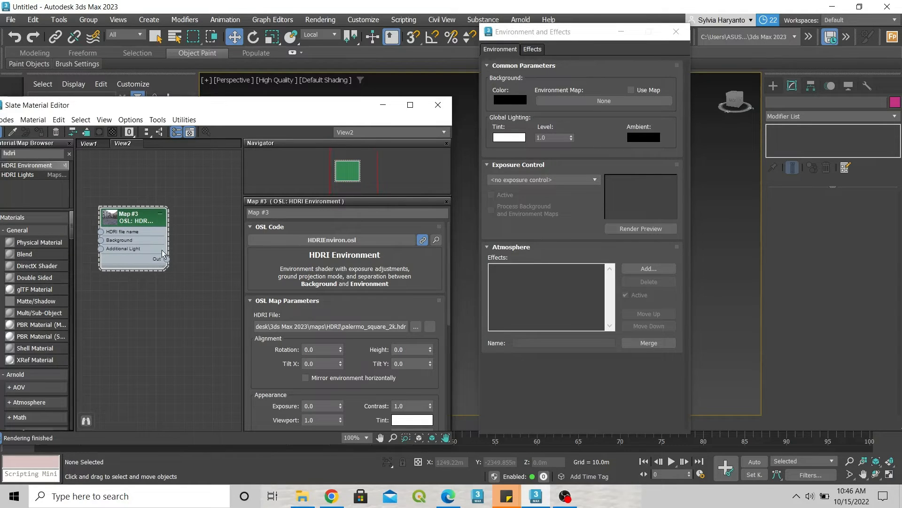
{"action": "left_click_drag", "start_coordinate": [168, 259], "coordinate": [577, 98]}
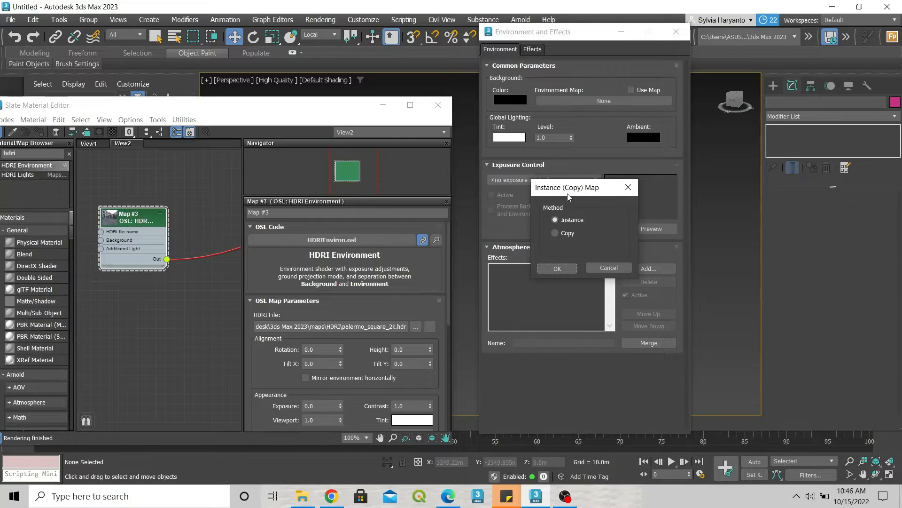
{"action": "left_click_drag", "start_coordinate": [569, 194], "coordinate": [474, 157]}
{"action": "left_click", "coordinate": [467, 231]}
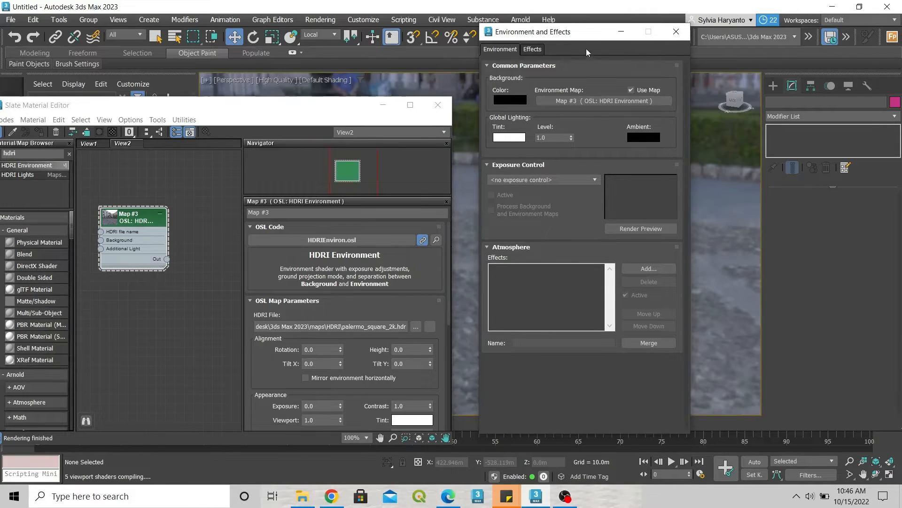
Minimize the Environment and Effects window and the Slate Material Editor to uncover the perspective viewport
{"action": "left_click_drag", "start_coordinate": [587, 35], "coordinate": [415, 106]}
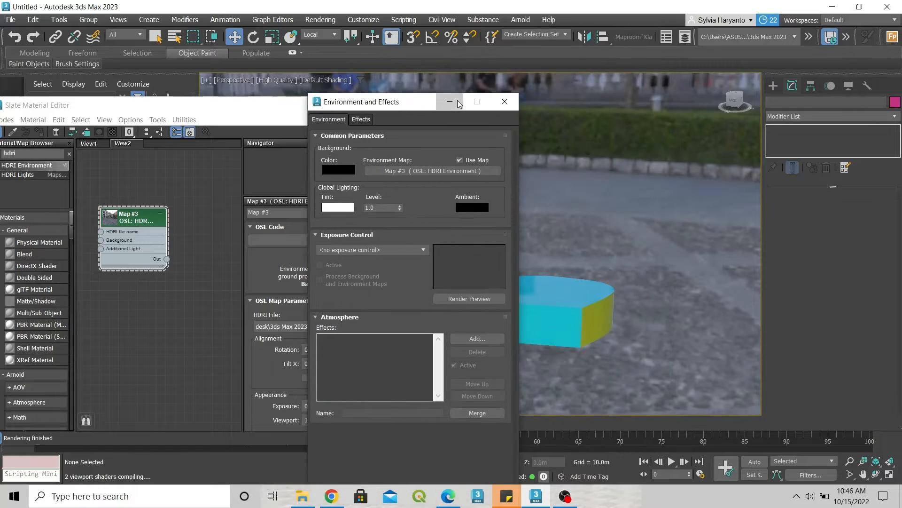
{"action": "left_click", "coordinate": [457, 100]}
{"action": "left_click", "coordinate": [389, 107]}
Examine the HDRI background around the scene objects from different angles and distances
{"action": "scroll", "coordinate": [481, 269], "scroll_direction": "down", "scroll_amount": 3}
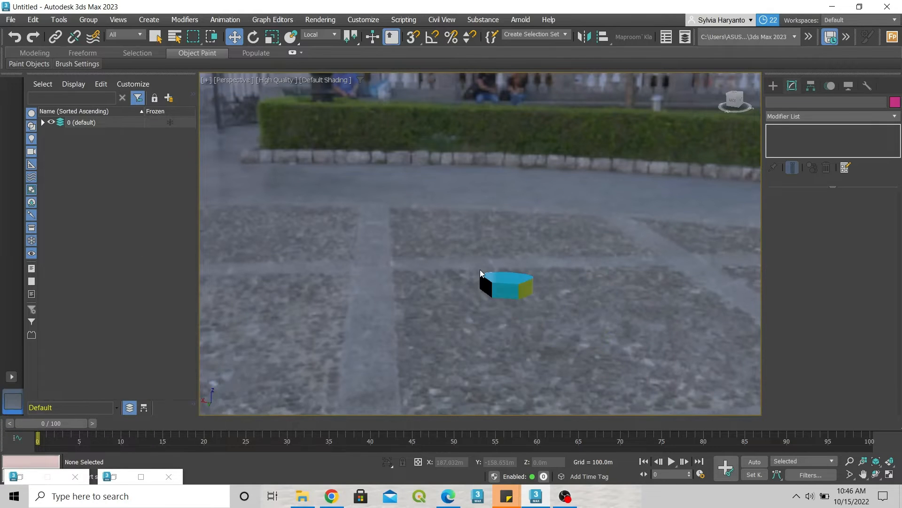
{"action": "middle_click_drag", "start_coordinate": [554, 309], "coordinate": [500, 281], "text": "alt"}
{"action": "scroll", "coordinate": [487, 252], "scroll_direction": "up", "scroll_amount": 6}
{"action": "scroll", "coordinate": [487, 253], "scroll_direction": "down", "scroll_amount": 2}
{"action": "scroll", "coordinate": [467, 212], "scroll_direction": "down", "scroll_amount": 4}
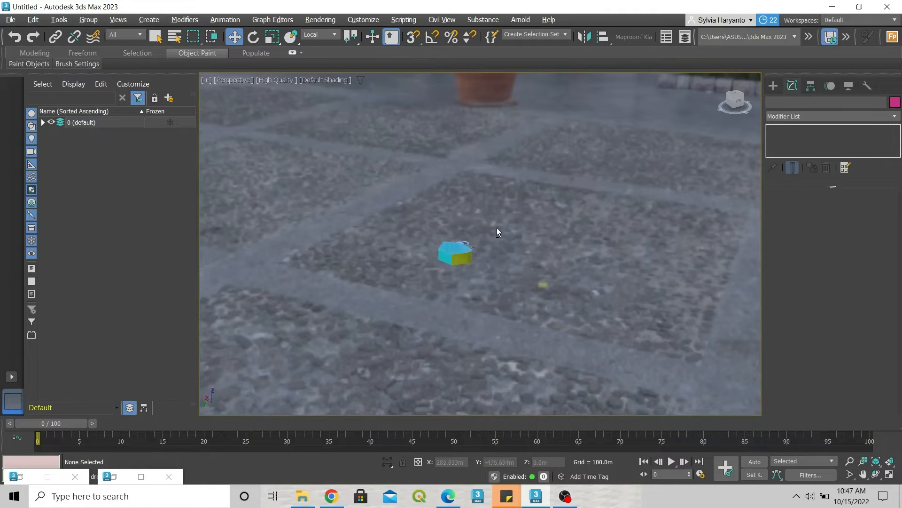
{"action": "middle_click_drag", "start_coordinate": [497, 227], "coordinate": [486, 243], "text": "alt"}
{"action": "scroll", "coordinate": [486, 244], "scroll_direction": "up", "scroll_amount": 5}
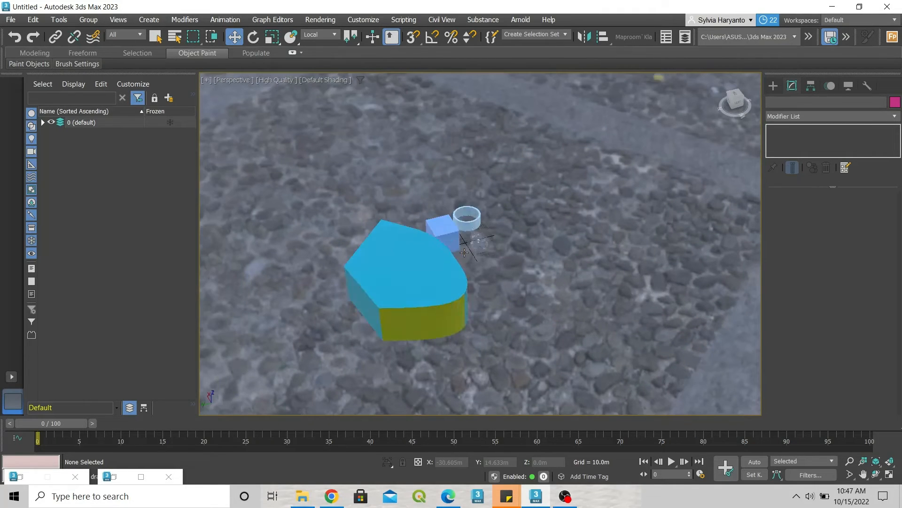
Set the perspective viewport's rendering quality to Standard
{"action": "left_click", "coordinate": [269, 81]}
{"action": "left_click", "coordinate": [297, 119]}
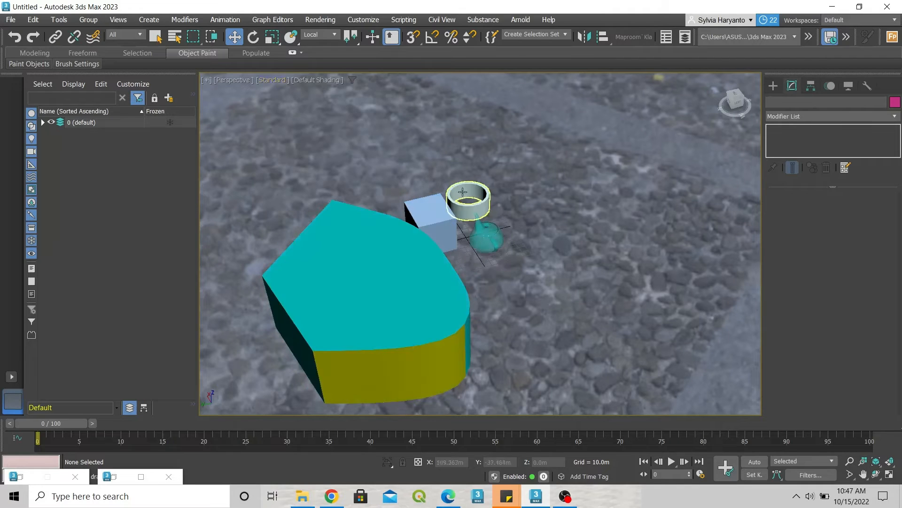
{"action": "scroll", "coordinate": [465, 195], "scroll_direction": "down", "scroll_amount": 6}
{"action": "scroll", "coordinate": [478, 222], "scroll_direction": "up", "scroll_amount": 4}
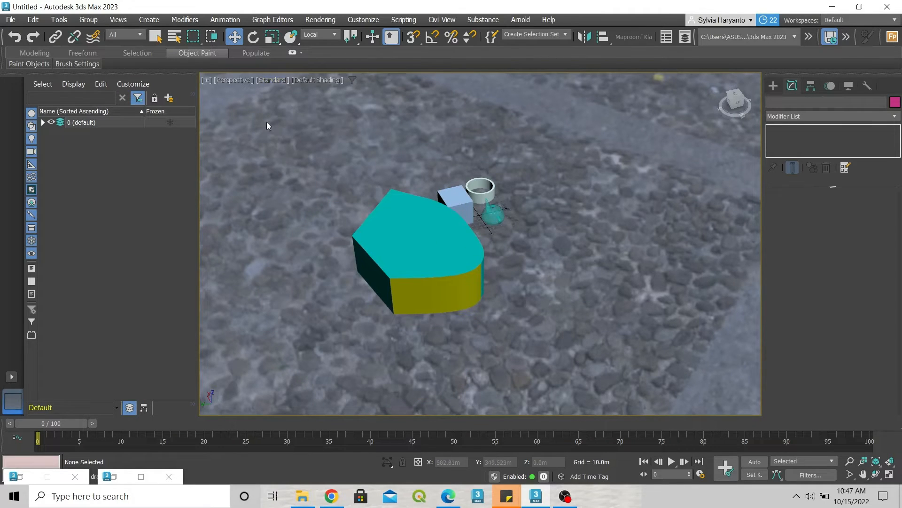
Create a standard primitive plane about 2218 m long and 2314 m wide on the ground around the existing objects
{"action": "left_click", "coordinate": [774, 86]}
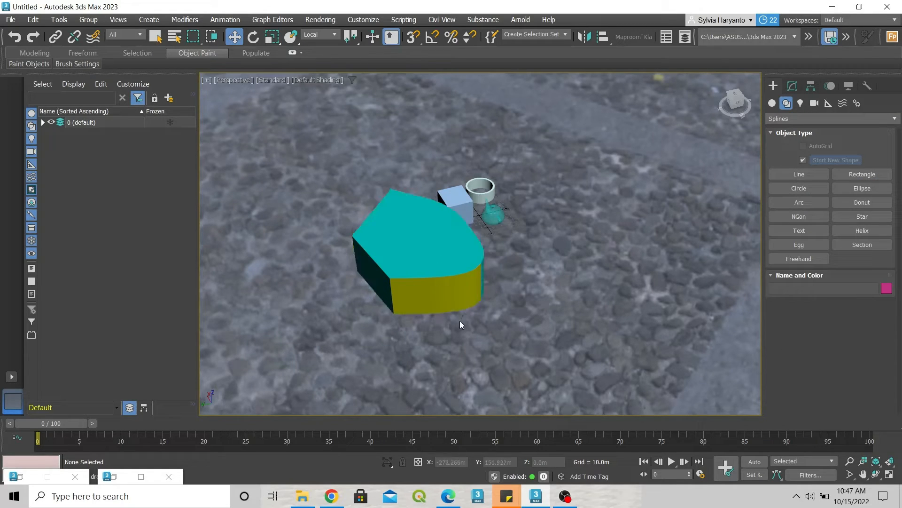
{"action": "scroll", "coordinate": [459, 322], "scroll_direction": "down", "scroll_amount": 4}
{"action": "scroll", "coordinate": [460, 323], "scroll_direction": "up", "scroll_amount": 4}
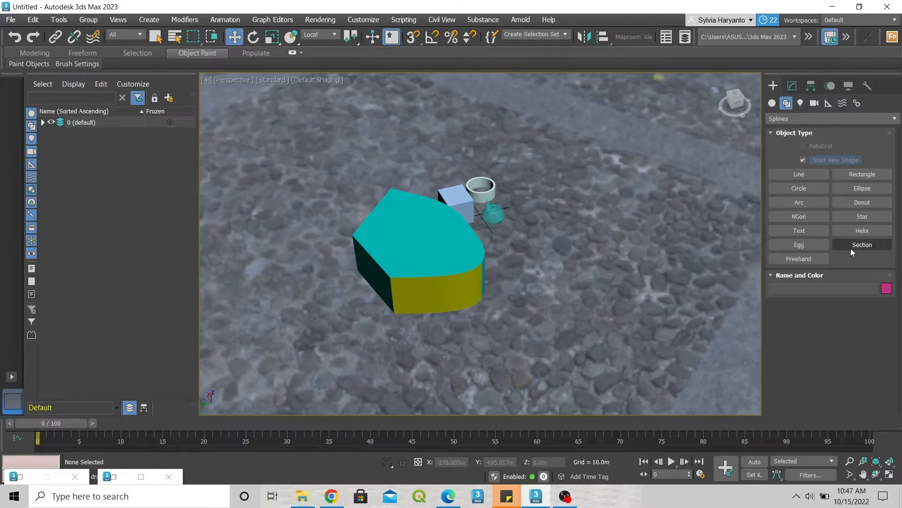
{"action": "left_click", "coordinate": [773, 102]}
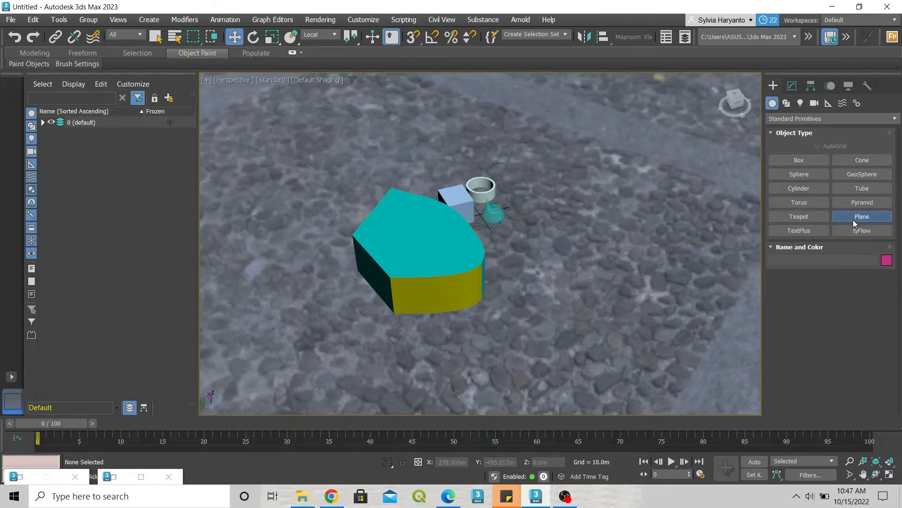
{"action": "left_click", "coordinate": [862, 217]}
{"action": "scroll", "coordinate": [440, 181], "scroll_direction": "down", "scroll_amount": 5}
{"action": "left_click_drag", "start_coordinate": [324, 151], "coordinate": [707, 262]}
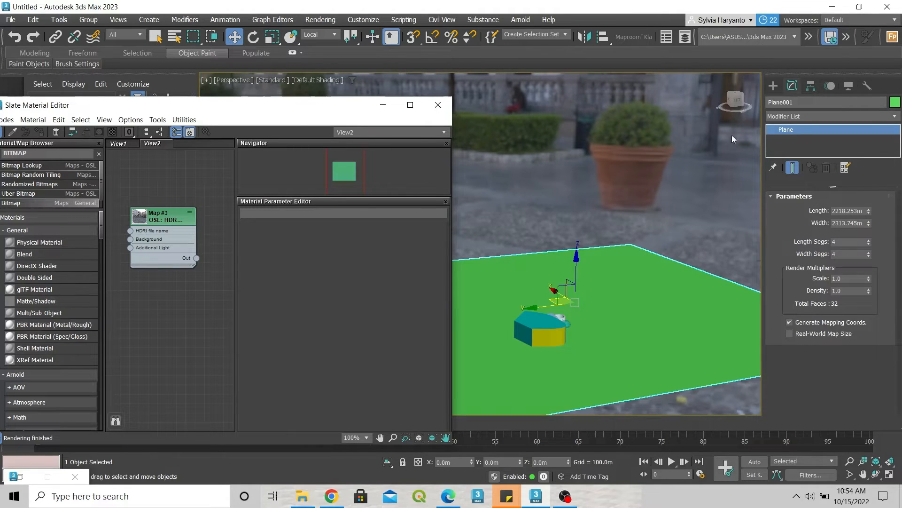
Add a Displace modifier to the large ground plane
{"action": "scroll", "coordinate": [597, 253], "scroll_direction": "down", "scroll_amount": 5}
{"action": "scroll", "coordinate": [595, 254], "scroll_direction": "up", "scroll_amount": 5}
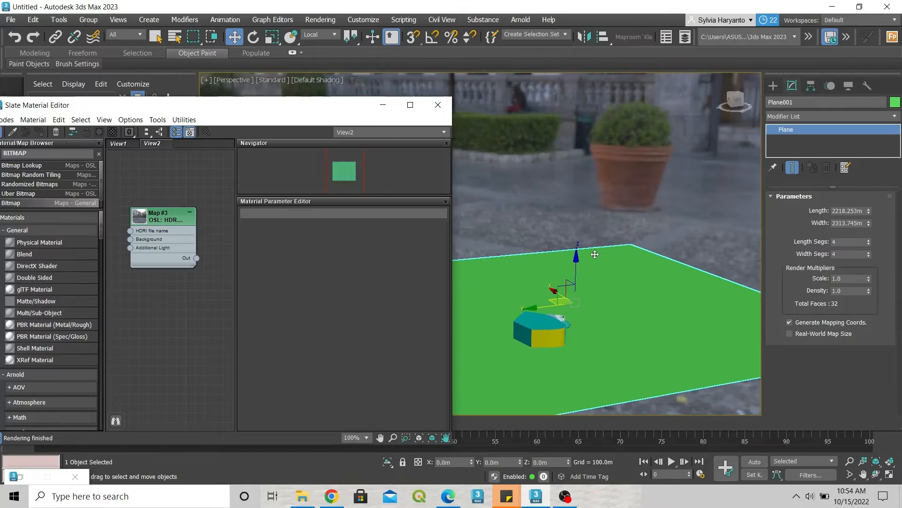
{"action": "left_click", "coordinate": [799, 116]}
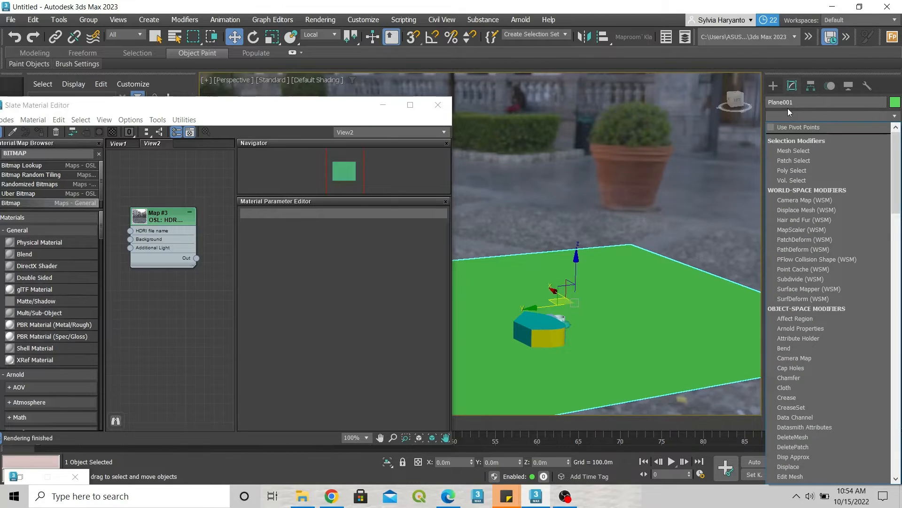
{"action": "key", "text": "d"}
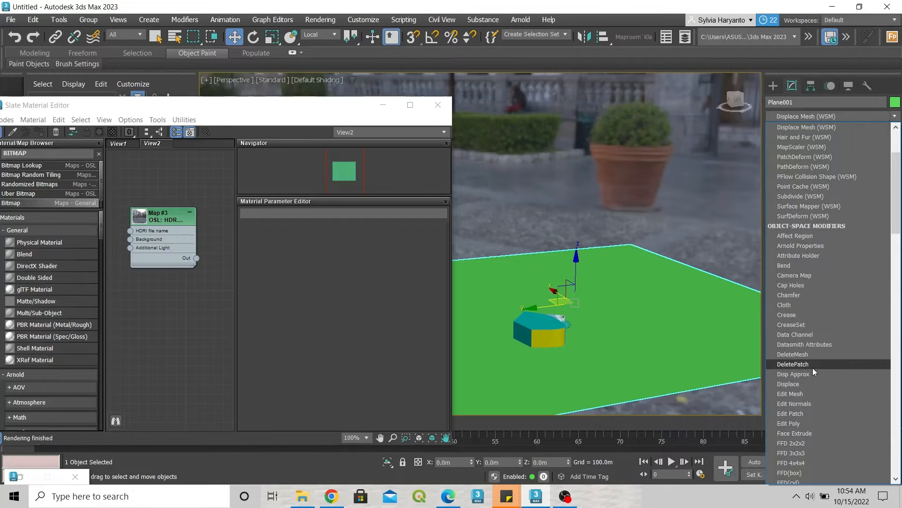
{"action": "left_click", "coordinate": [807, 382]}
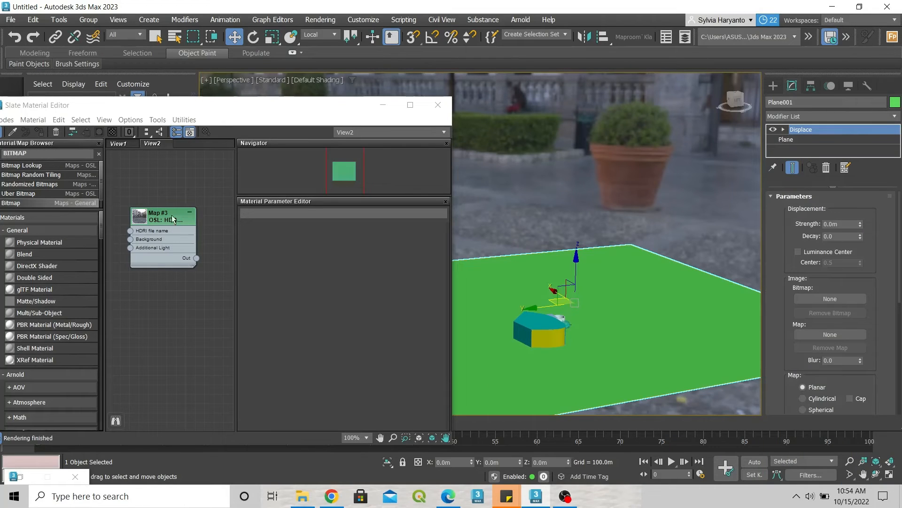
{"action": "left_click", "coordinate": [302, 496]}
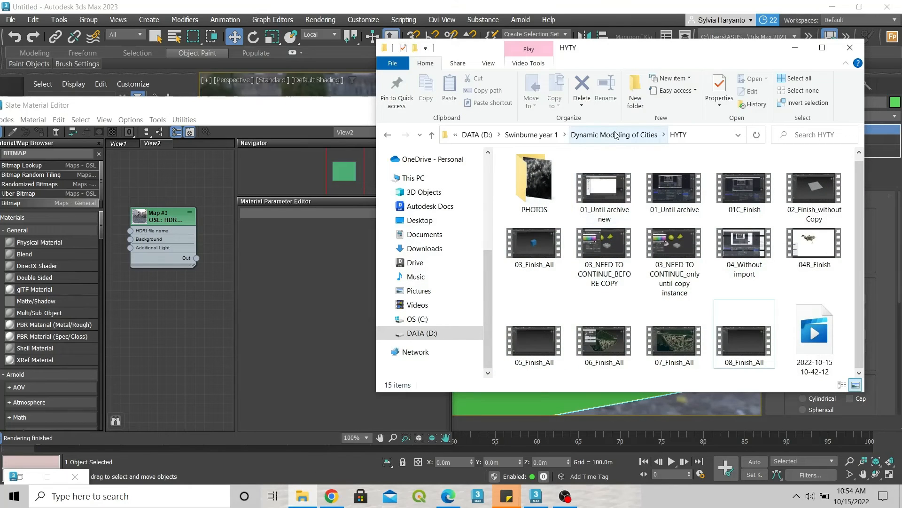
{"action": "double_click", "coordinate": [534, 183]}
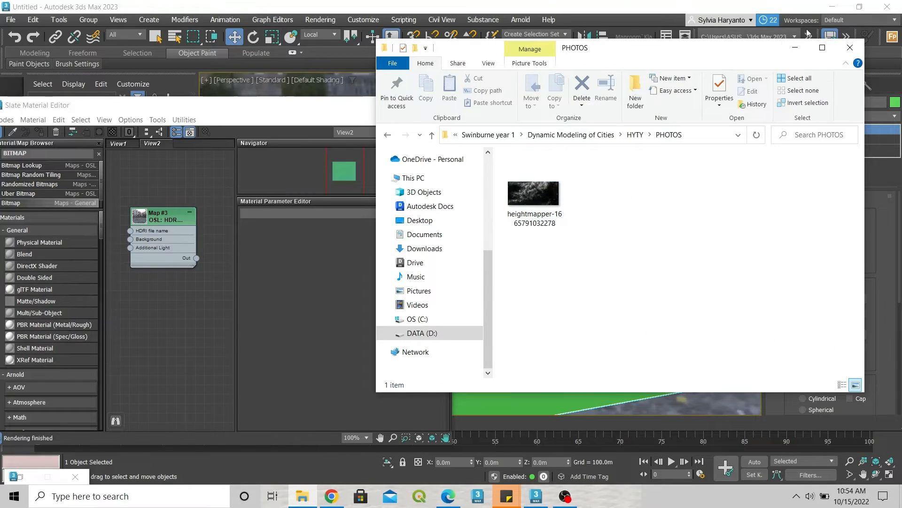
{"action": "left_click", "coordinate": [794, 47]}
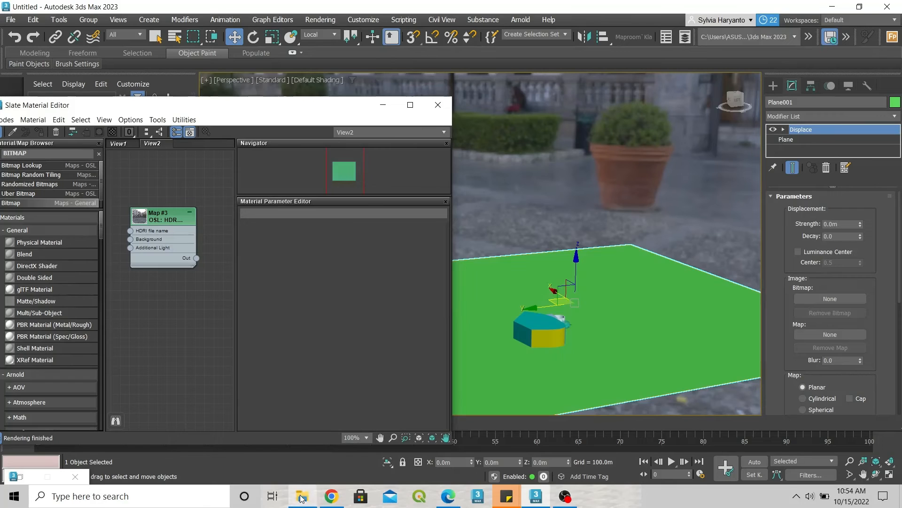
{"action": "left_click", "coordinate": [301, 498]}
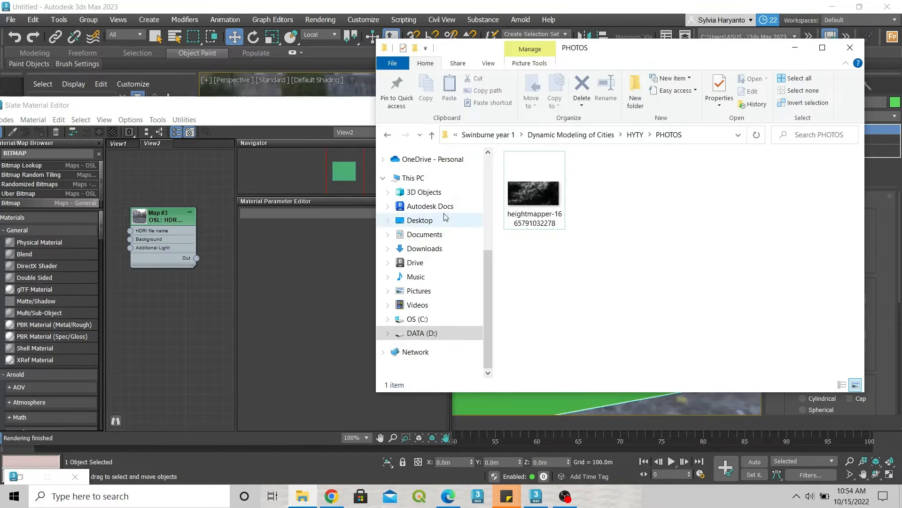
{"action": "left_click", "coordinate": [540, 186]}
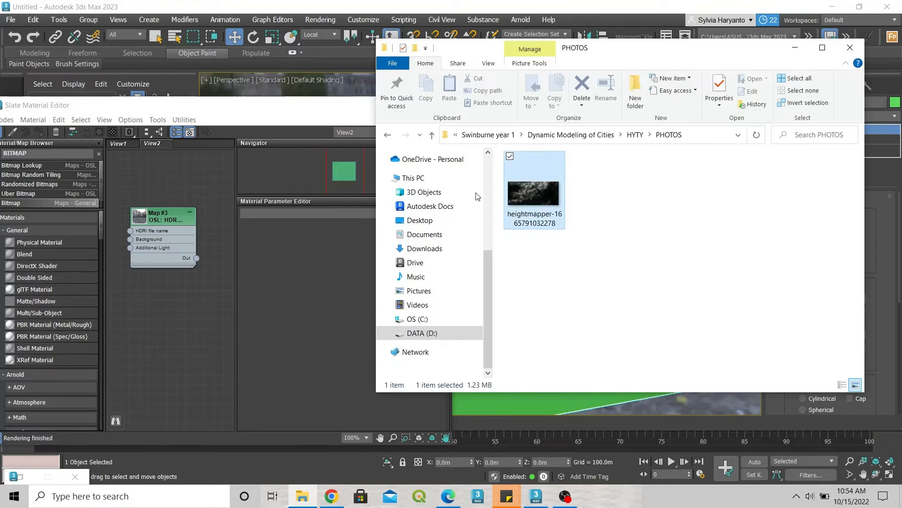
{"action": "left_click", "coordinate": [24, 201]}
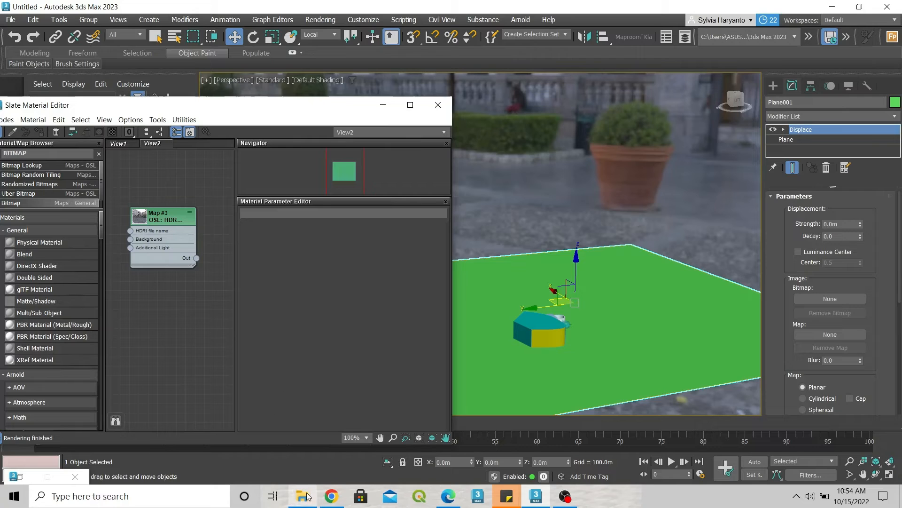
{"action": "mouse_move", "coordinate": [307, 495]}
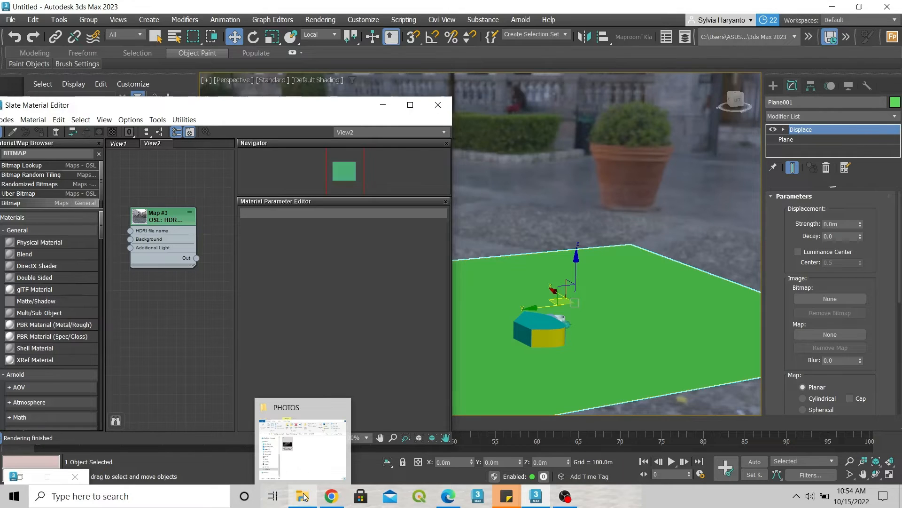
{"action": "left_click", "coordinate": [304, 496]}
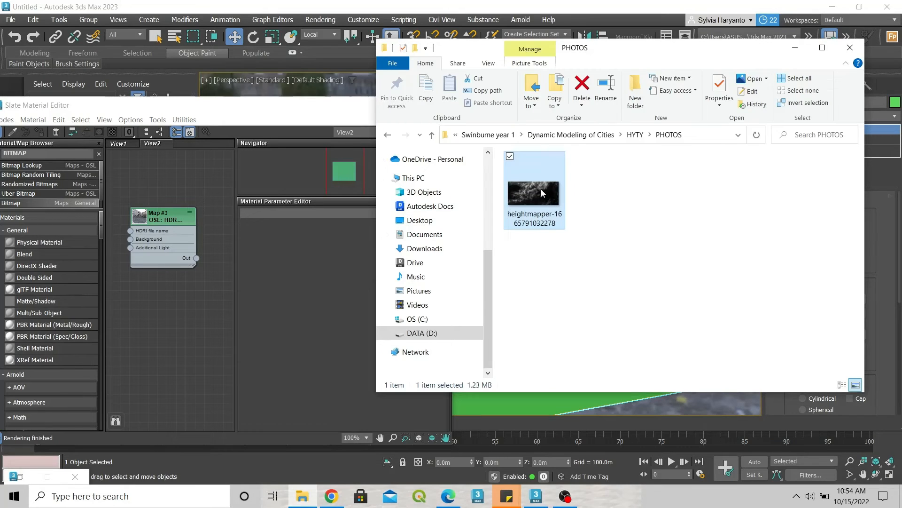
{"action": "mouse_move", "coordinate": [541, 193]}
{"action": "left_click_drag", "start_coordinate": [526, 195], "coordinate": [157, 179]}
{"action": "left_click", "coordinate": [160, 184]}
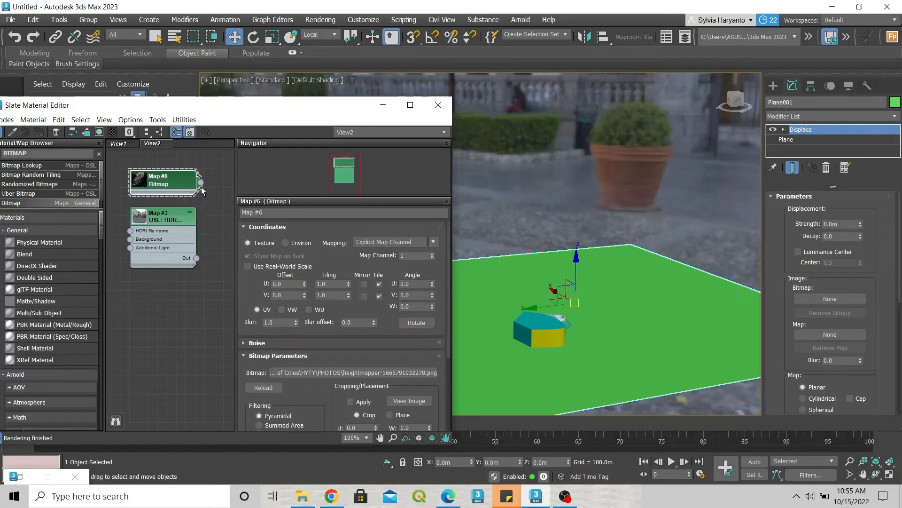
Assign the heightmap bitmap node as an instance to the map slot of the plane's Displace modifier
{"action": "left_click_drag", "start_coordinate": [200, 185], "coordinate": [815, 335]}
{"action": "left_click_drag", "start_coordinate": [814, 335], "coordinate": [814, 335]}
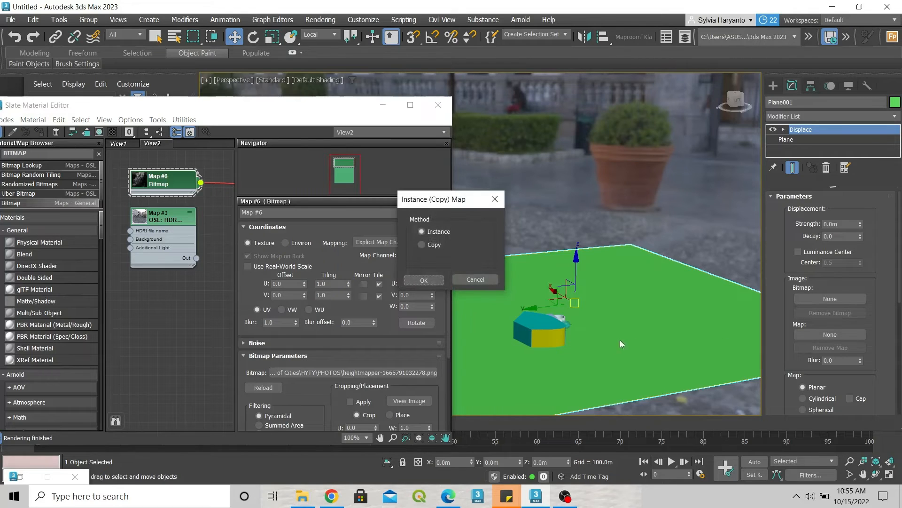
{"action": "left_click", "coordinate": [410, 283]}
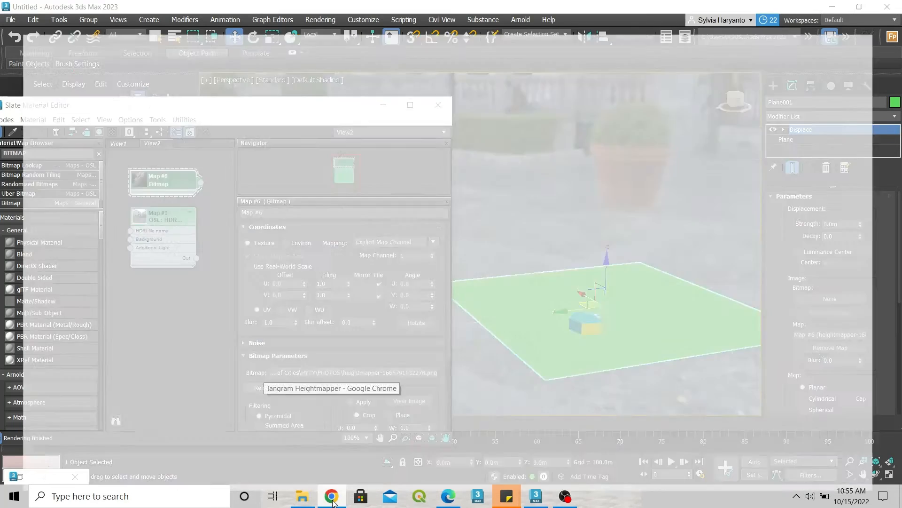
Check the maximum elevation in Tangram Heightmapper in Chrome, and set the Displace strength in 3ds Max to 1799 m
{"action": "left_click", "coordinate": [348, 428]}
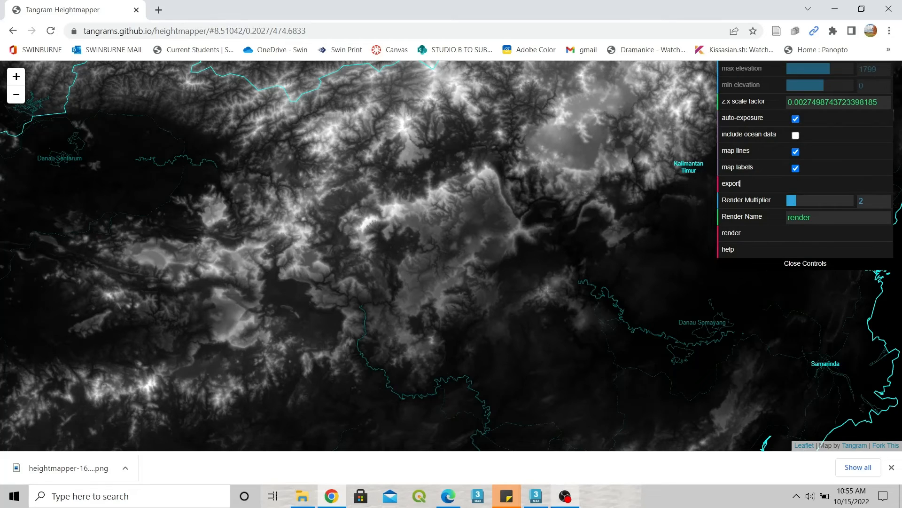
{"action": "left_click", "coordinate": [535, 498]}
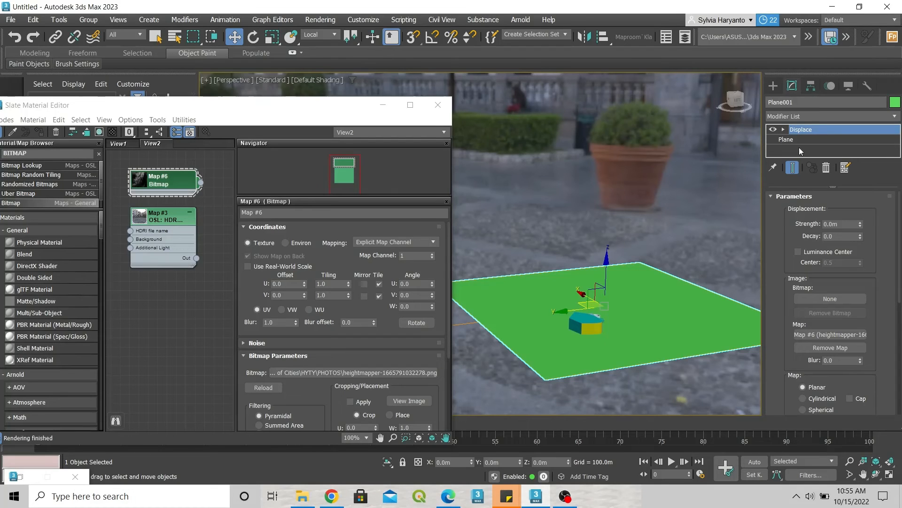
{"action": "left_click", "coordinate": [840, 224]}
{"action": "type", "text": "1799"}
{"action": "key", "text": "Return"}
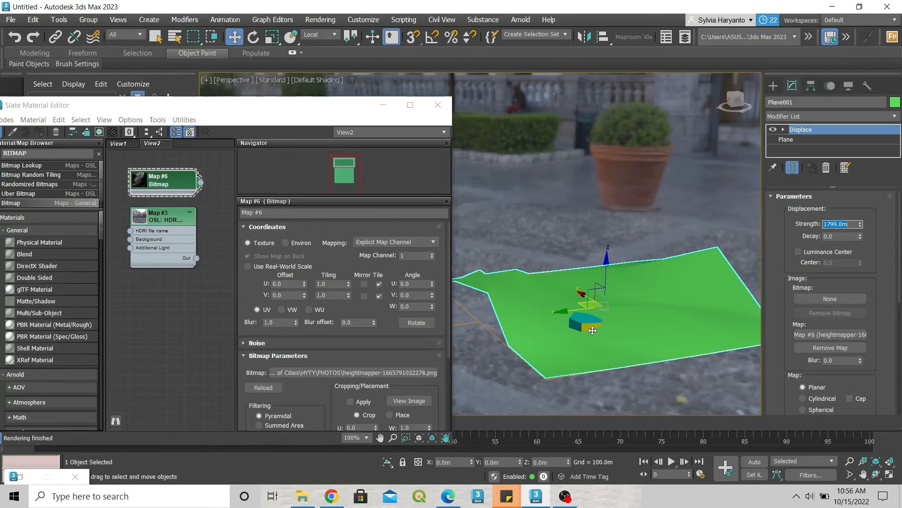
Add a TurboSmooth modifier above the Displace modifier on the terrain plane
{"action": "left_click", "coordinate": [587, 212]}
{"action": "scroll", "coordinate": [585, 343], "scroll_direction": "up", "scroll_amount": 3}
{"action": "scroll", "coordinate": [583, 342], "scroll_direction": "up", "scroll_amount": 2}
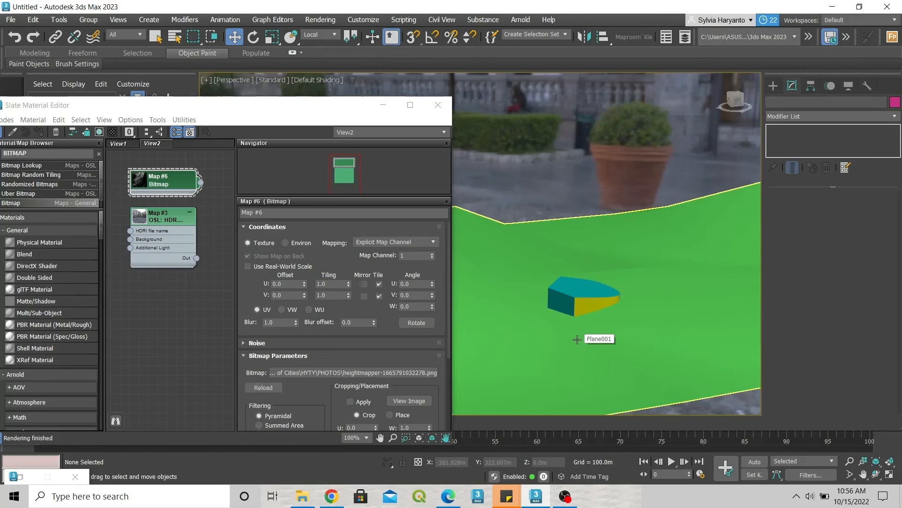
{"action": "middle_click_drag", "start_coordinate": [578, 339], "coordinate": [576, 330], "text": "alt"}
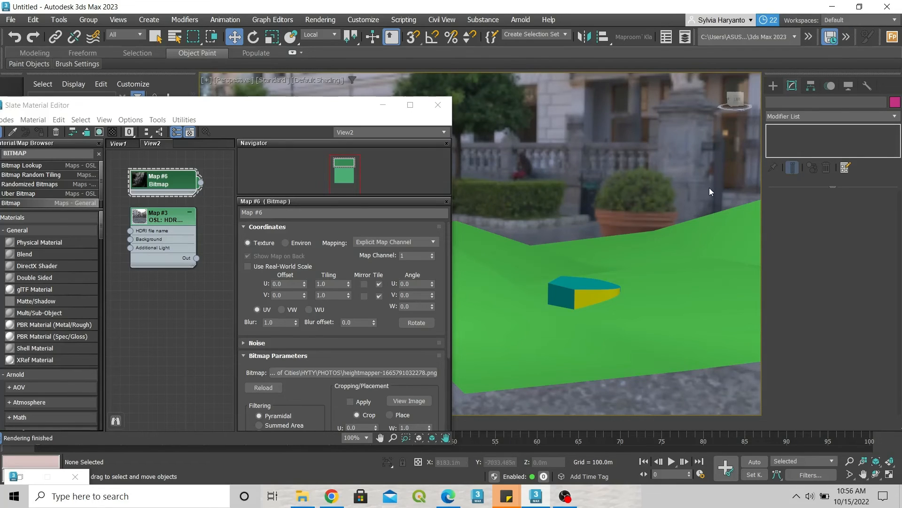
{"action": "scroll", "coordinate": [579, 323], "scroll_direction": "up", "scroll_amount": 2}
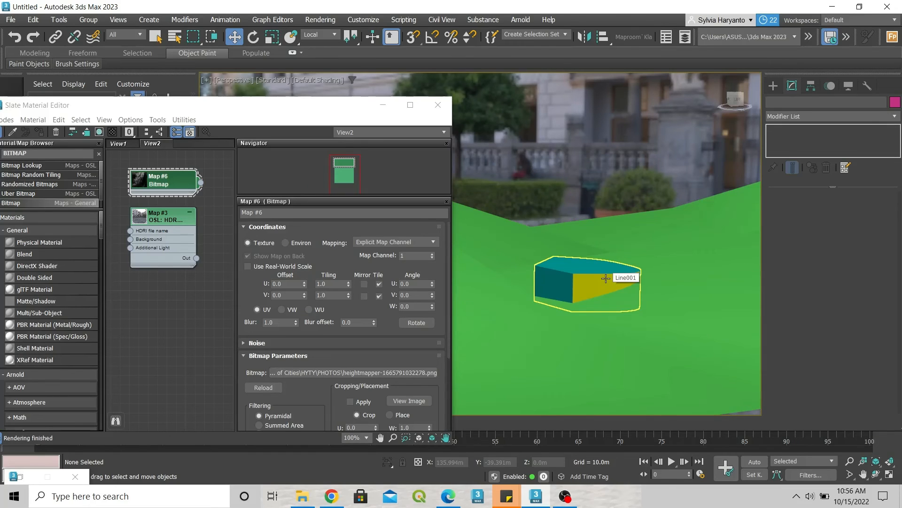
{"action": "left_click", "coordinate": [644, 216]}
{"action": "left_click", "coordinate": [803, 116]}
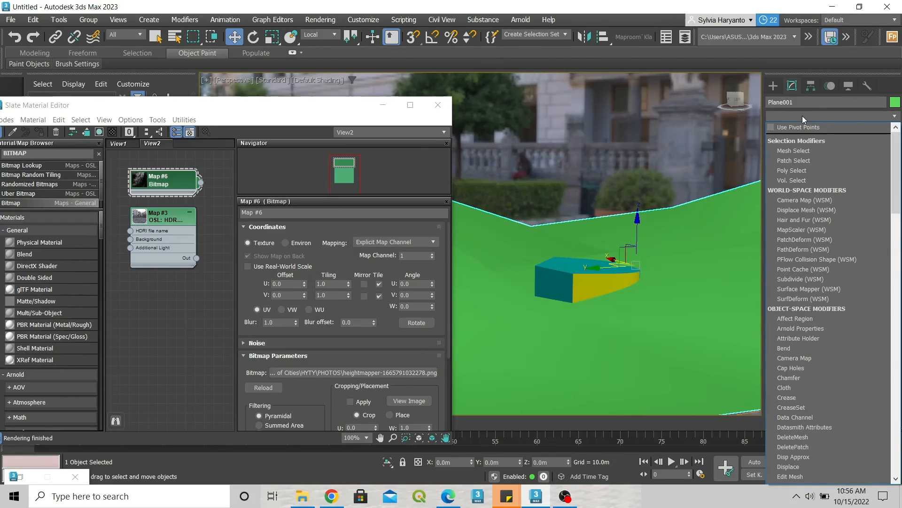
{"action": "type", "text": "tu"}
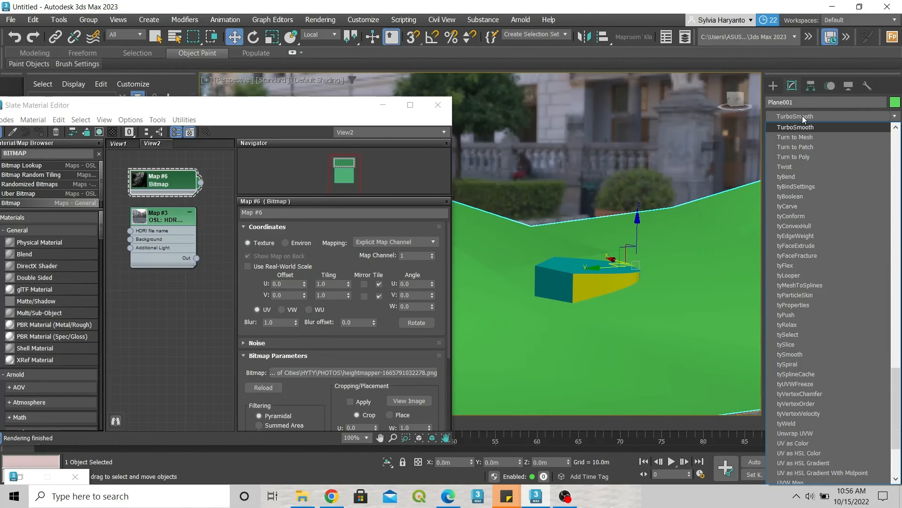
{"action": "key", "text": "Return"}
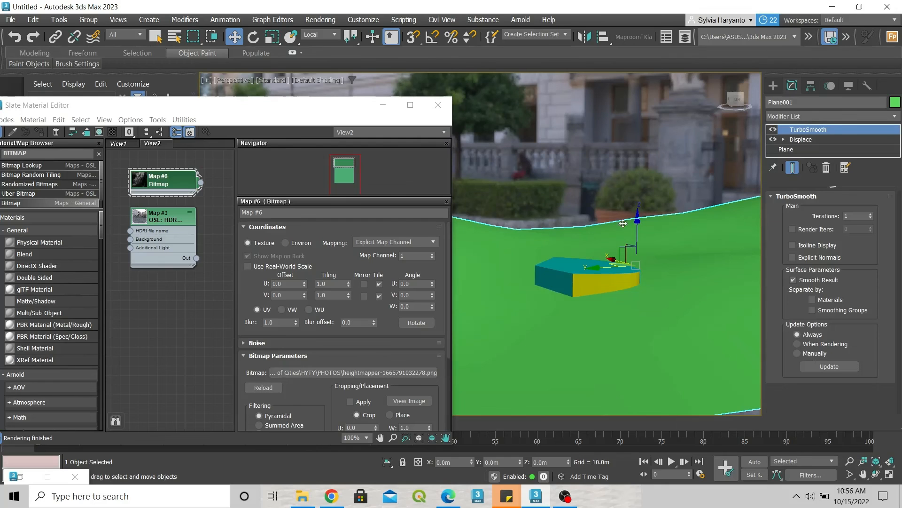
Try higher TurboSmooth iteration counts on the terrain plane and set the iterations back to 1
{"action": "scroll", "coordinate": [547, 213], "scroll_direction": "down", "scroll_amount": 4}
{"action": "scroll", "coordinate": [589, 199], "scroll_direction": "up", "scroll_amount": 3}
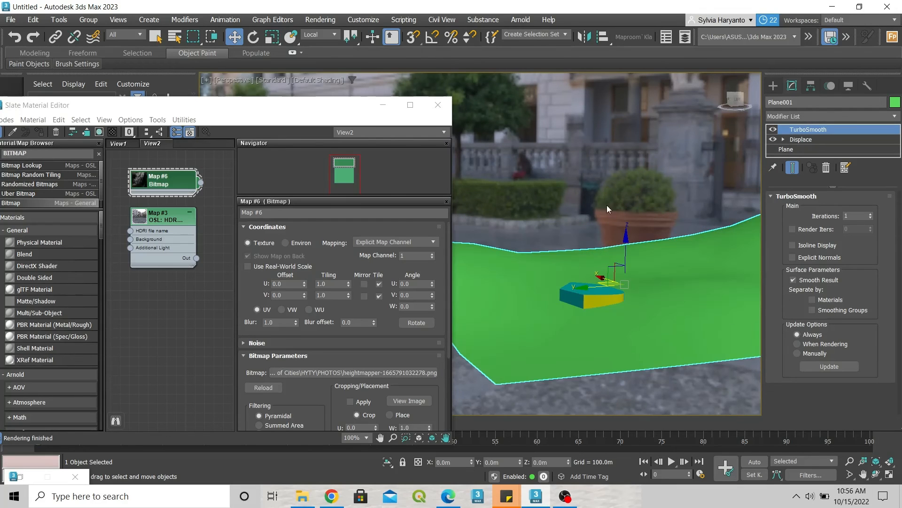
{"action": "mouse_move", "coordinate": [613, 208]}
{"action": "middle_mouse_down", "text": "alt"}
{"action": "mouse_move", "coordinate": [583, 244]}
{"action": "mouse_move", "coordinate": [608, 219]}
{"action": "mouse_move", "coordinate": [647, 204]}
{"action": "mouse_move", "coordinate": [624, 202]}
{"action": "mouse_move", "coordinate": [616, 211]}
{"action": "middle_mouse_up", "text": "alt"}
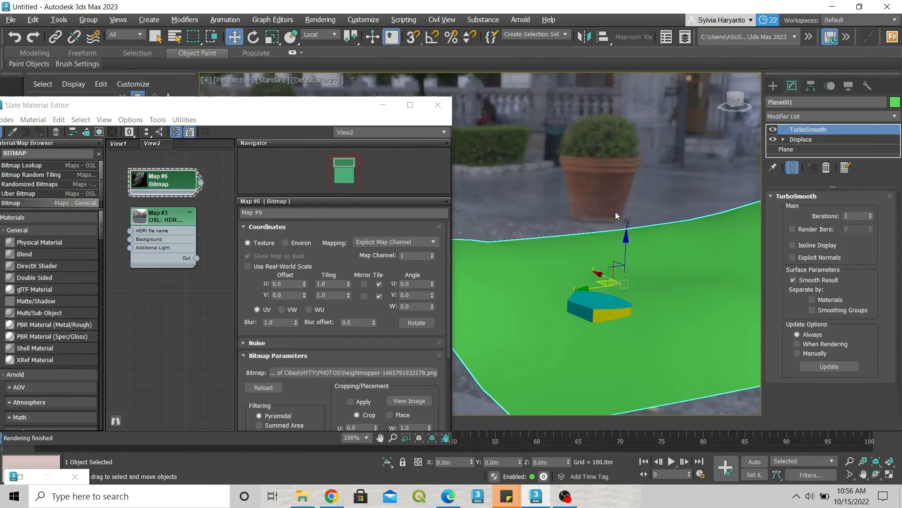
{"action": "left_click", "coordinate": [871, 213]}
{"action": "left_click", "coordinate": [871, 213]}
{"action": "left_click", "coordinate": [873, 219]}
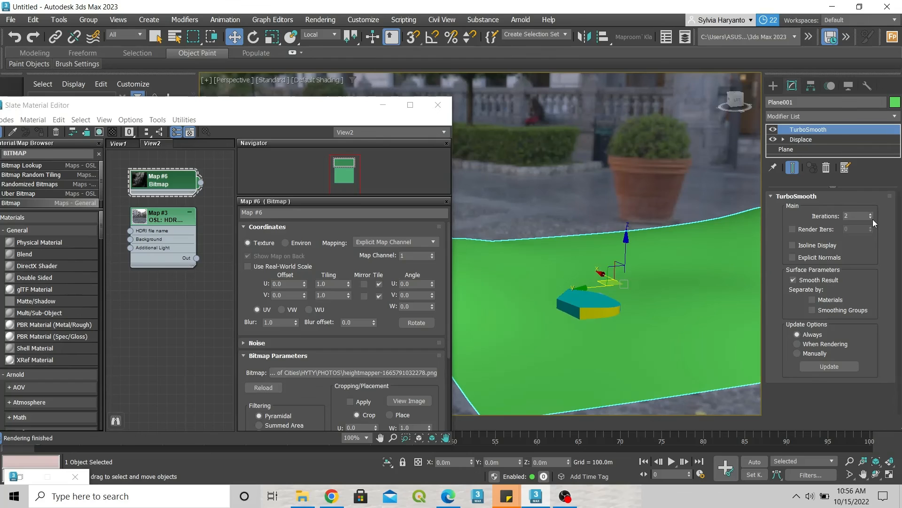
{"action": "left_click", "coordinate": [873, 219]}
{"action": "scroll", "coordinate": [613, 230], "scroll_direction": "down", "scroll_amount": 5}
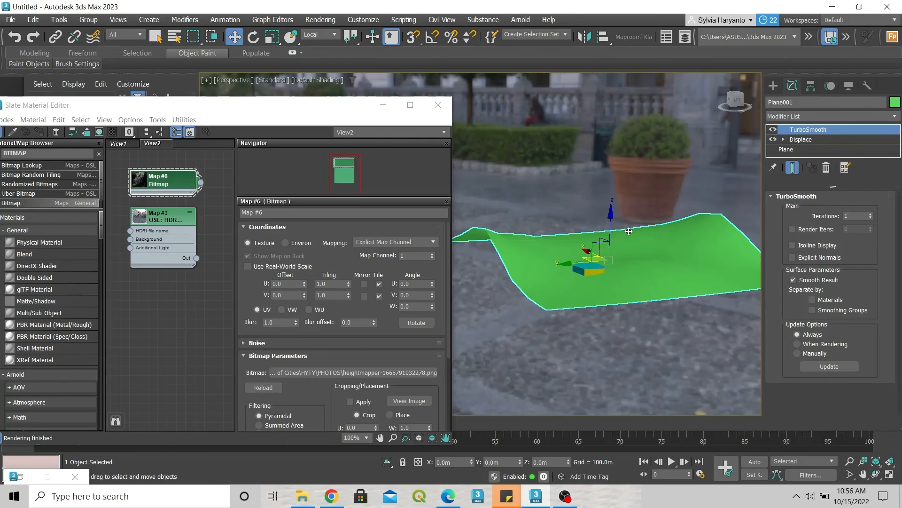
{"action": "scroll", "coordinate": [601, 223], "scroll_direction": "up", "scroll_amount": 5}
Remove the TurboSmooth modifier from the terrain plane and examine the displaced surface around the building block
{"action": "left_click", "coordinate": [826, 168]}
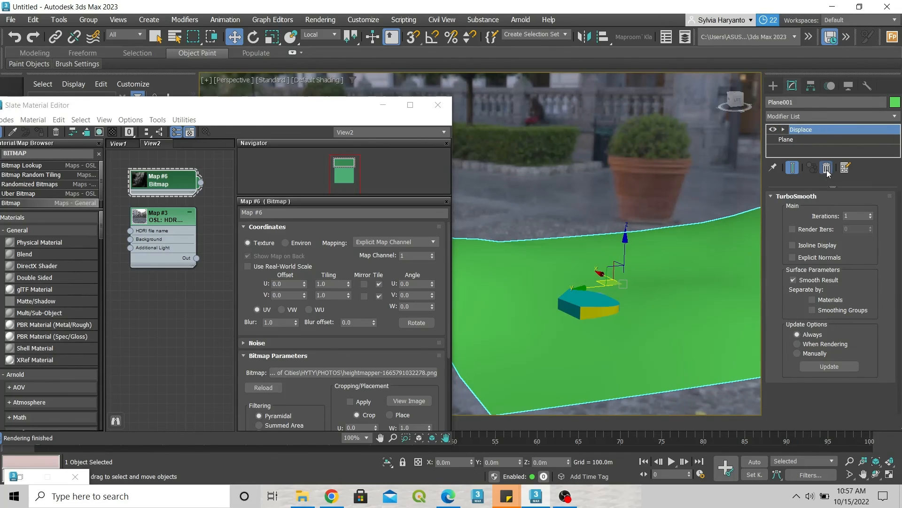
{"action": "mouse_move", "coordinate": [526, 237]}
{"action": "middle_mouse_down", "text": "alt"}
{"action": "mouse_move", "coordinate": [558, 251]}
{"action": "mouse_move", "coordinate": [538, 250]}
{"action": "middle_mouse_up", "text": "alt"}
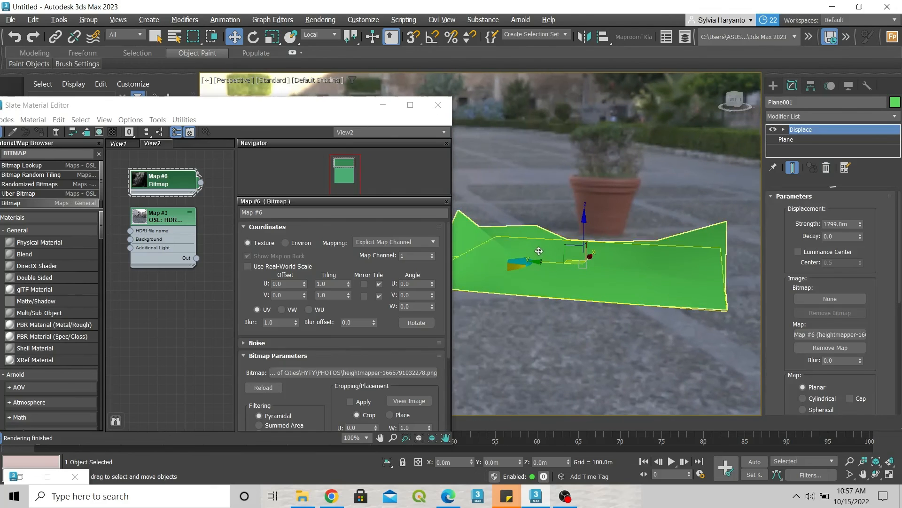
{"action": "scroll", "coordinate": [538, 250], "scroll_direction": "up", "scroll_amount": 4}
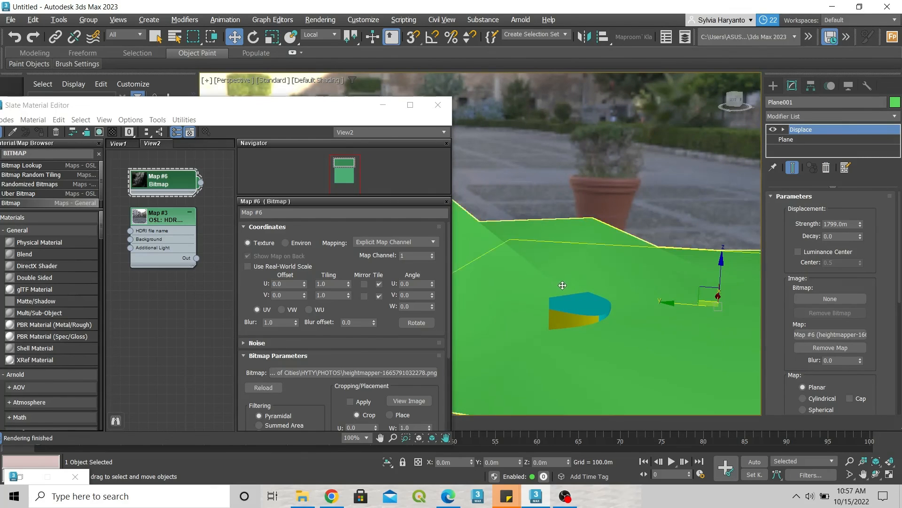
{"action": "middle_click_drag", "start_coordinate": [559, 284], "coordinate": [573, 284], "text": "alt"}
{"action": "scroll", "coordinate": [558, 281], "scroll_direction": "down", "scroll_amount": 2}
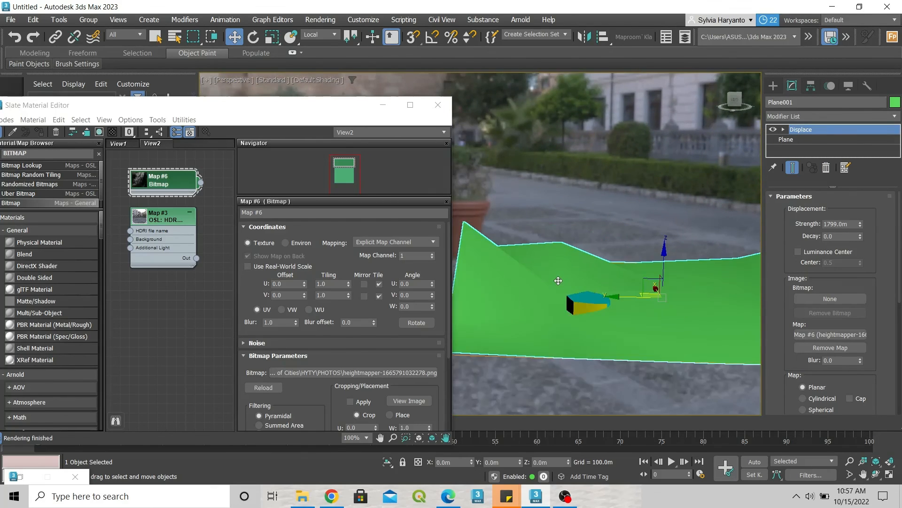
{"action": "scroll", "coordinate": [589, 290], "scroll_direction": "up", "scroll_amount": 2}
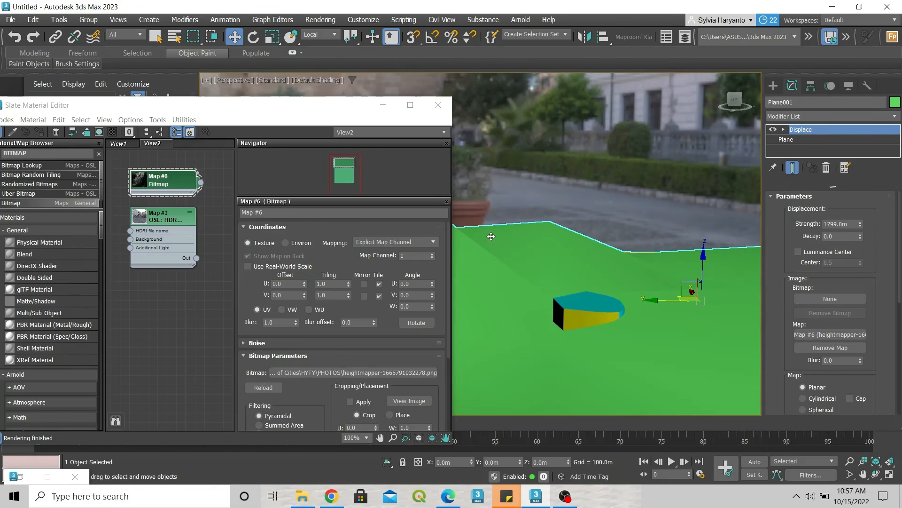